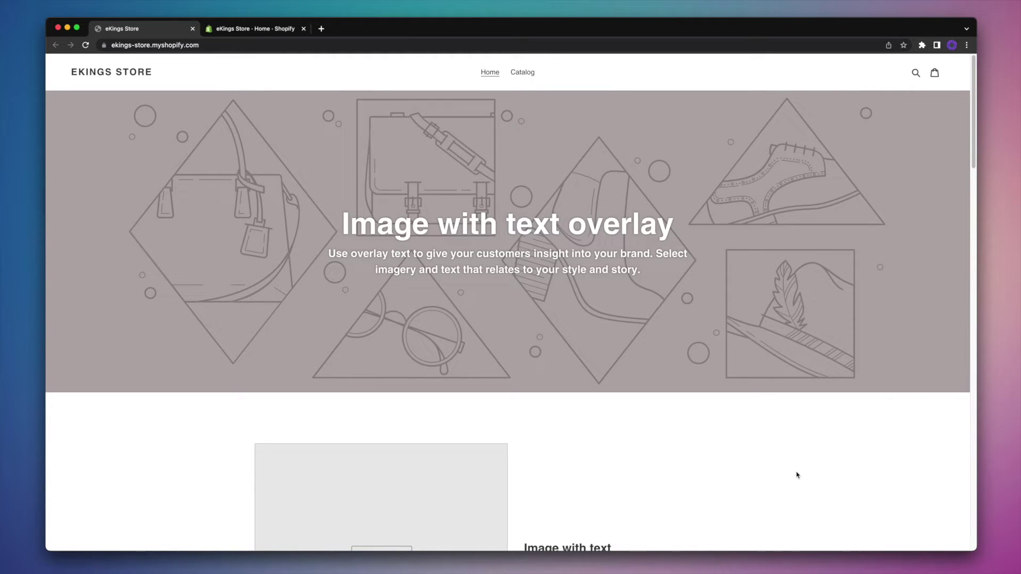
From the Shopify admin's Online Store themes page, open the Debut theme in the theme editor
scroll(797, 475, "down", 10)
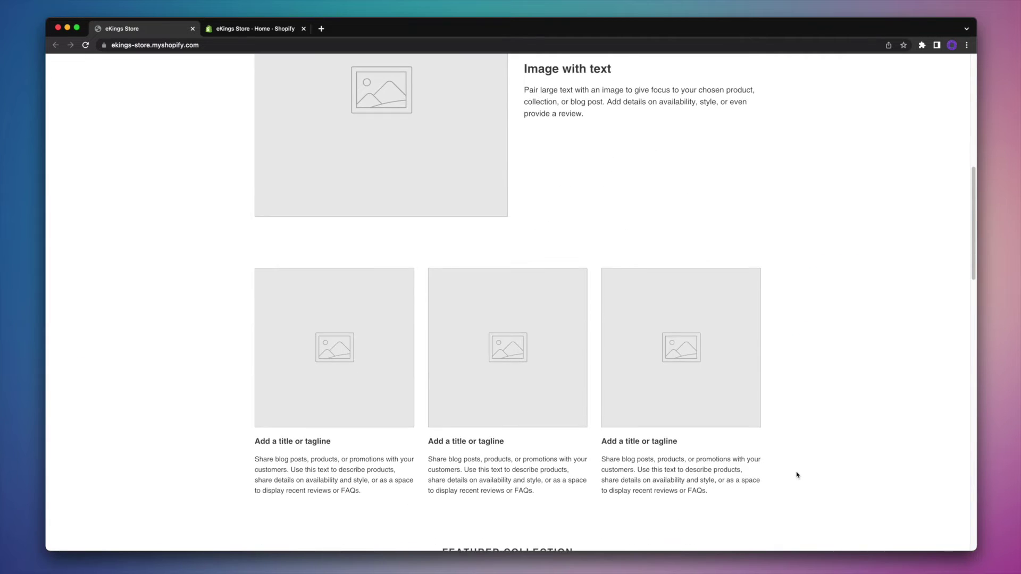
scroll(797, 475, "down", 15)
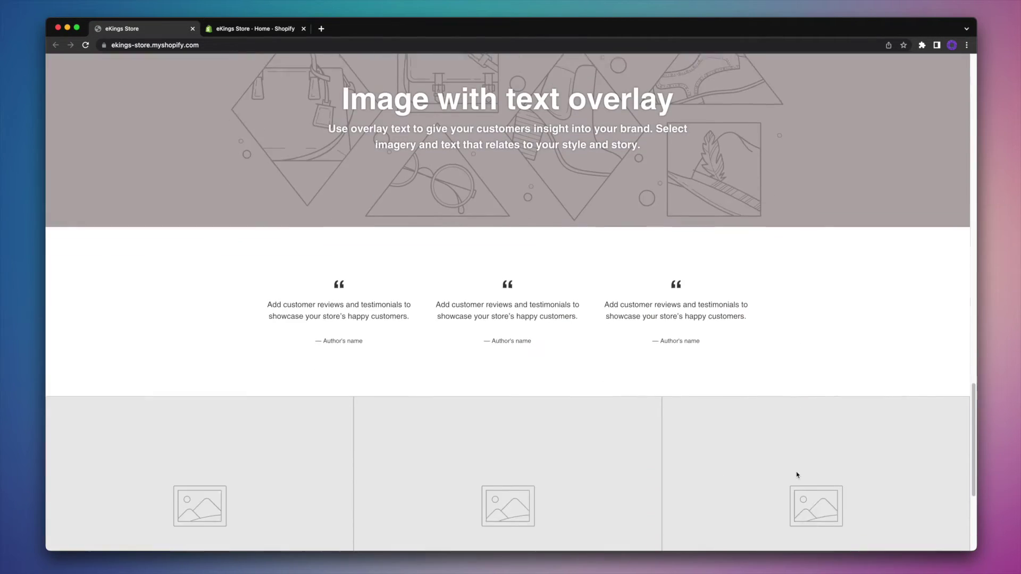
scroll(797, 475, "down", 5)
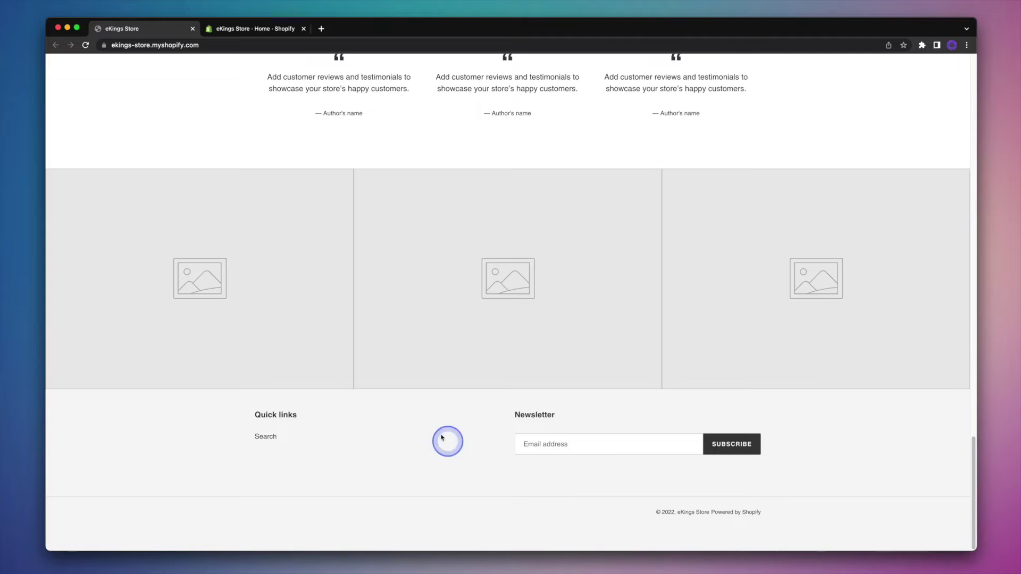
left_click(269, 27)
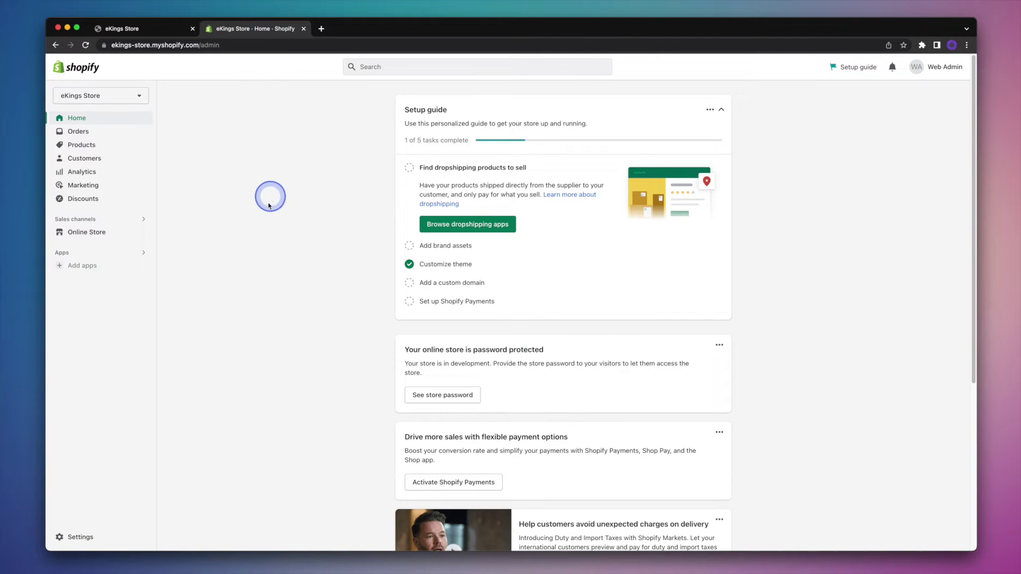
left_click(114, 233)
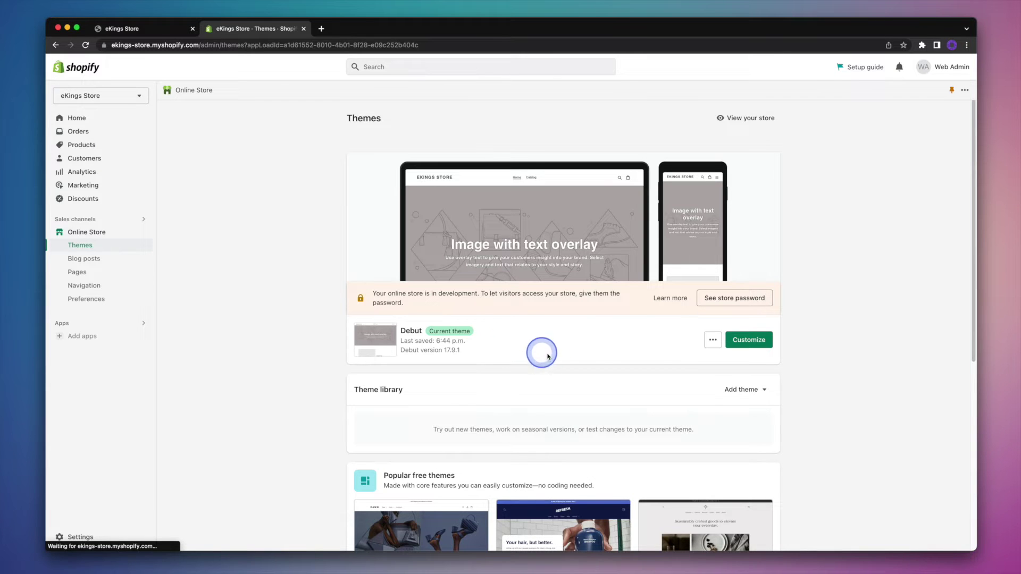
left_click(740, 343)
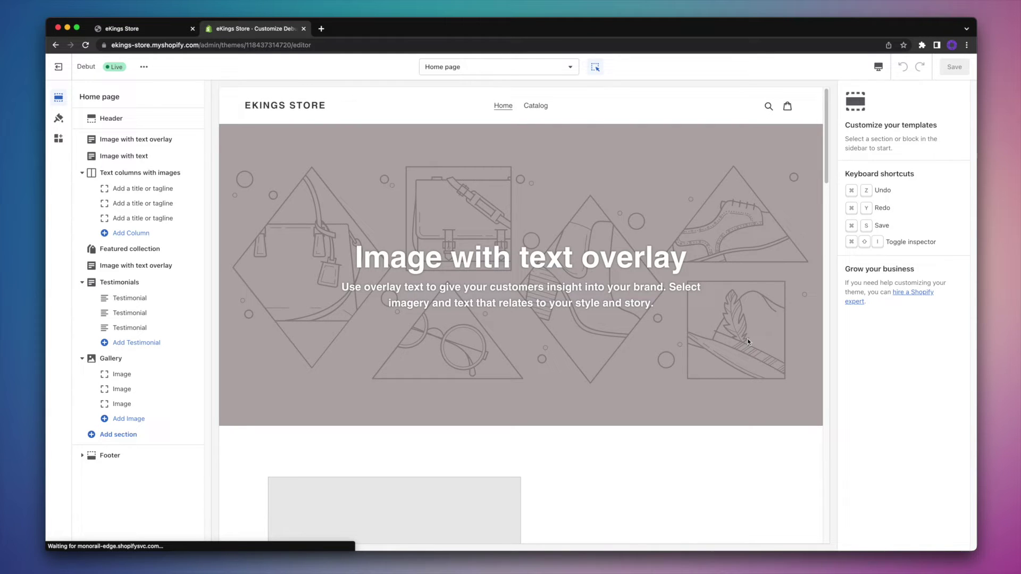
Open the Footer section's settings in the Debut theme editor sidebar
scroll(748, 342, "down", 15)
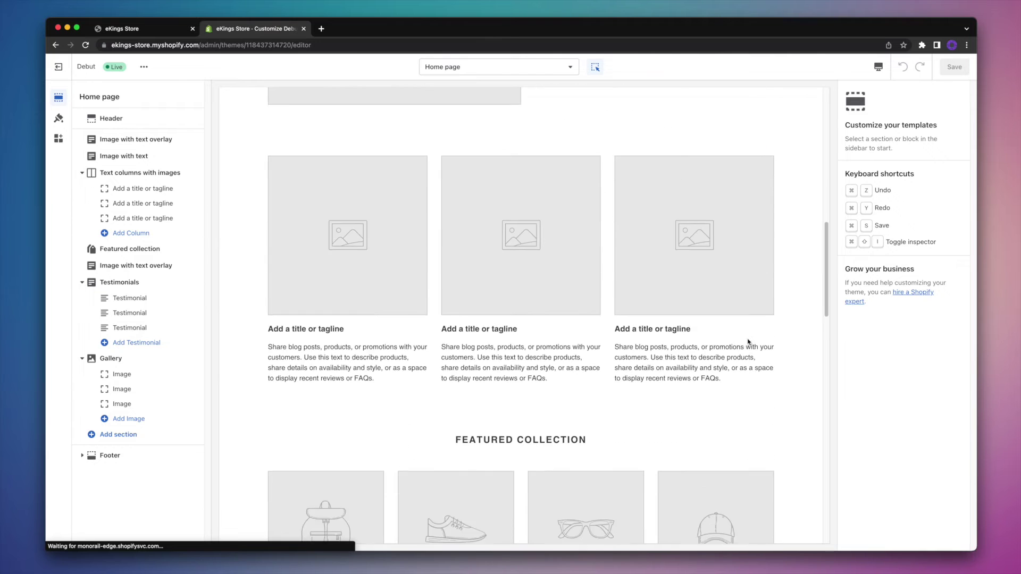
left_click(112, 464)
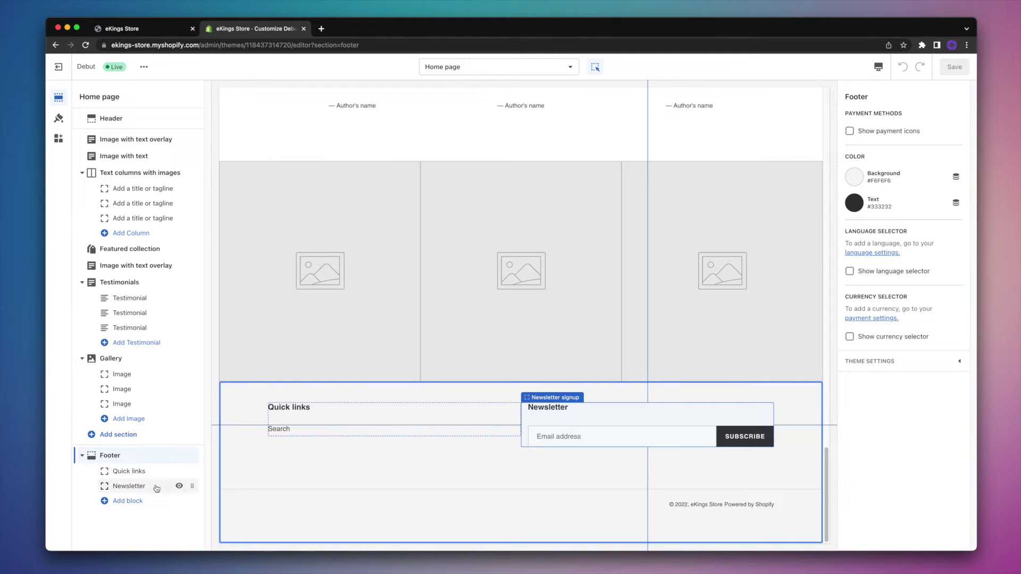
Add a Text block to the footer and move it to the first column, ahead of Quick links
left_click(127, 502)
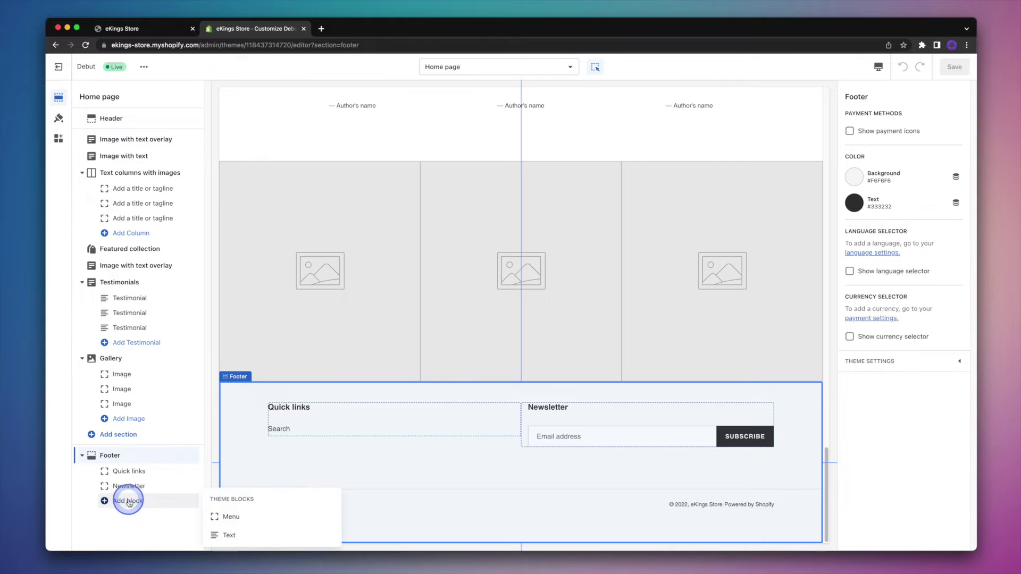
left_click(253, 536)
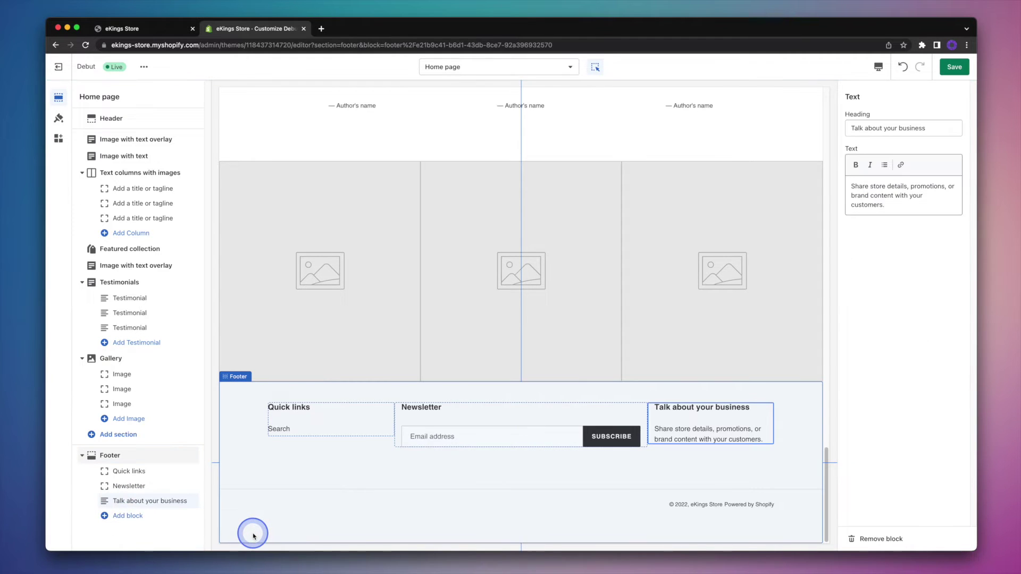
left_click(688, 439)
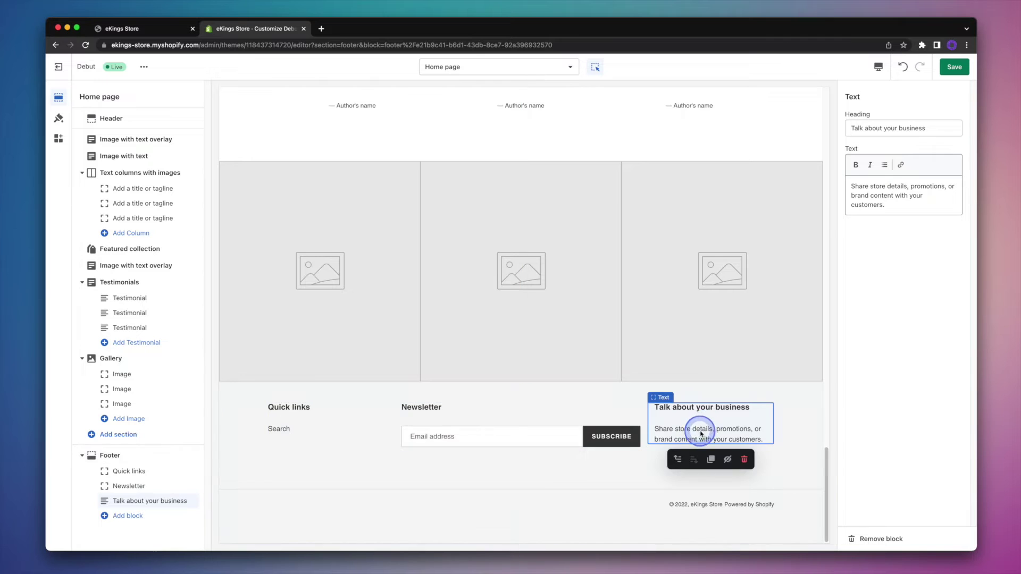
left_click(678, 460)
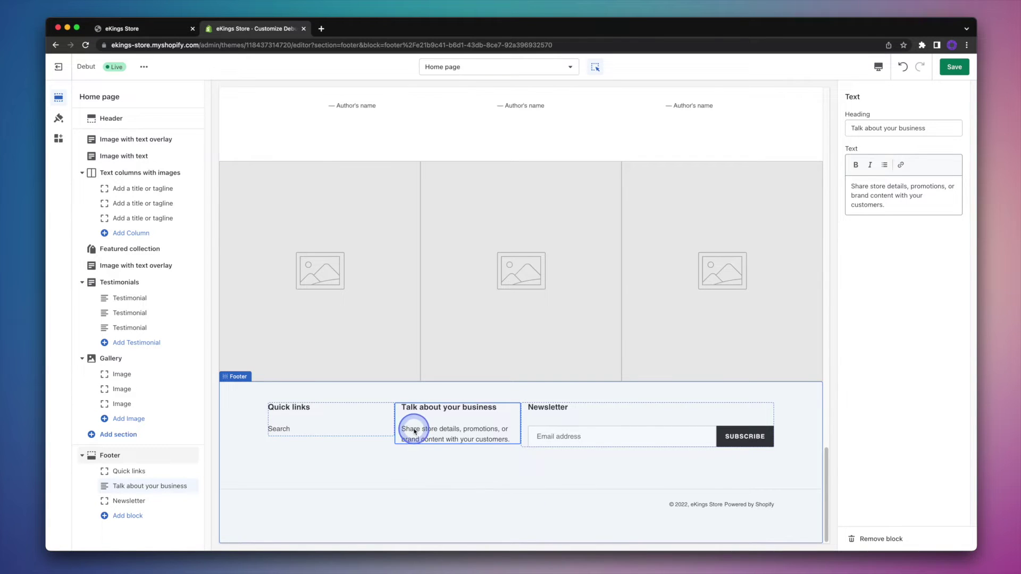
left_click(424, 459)
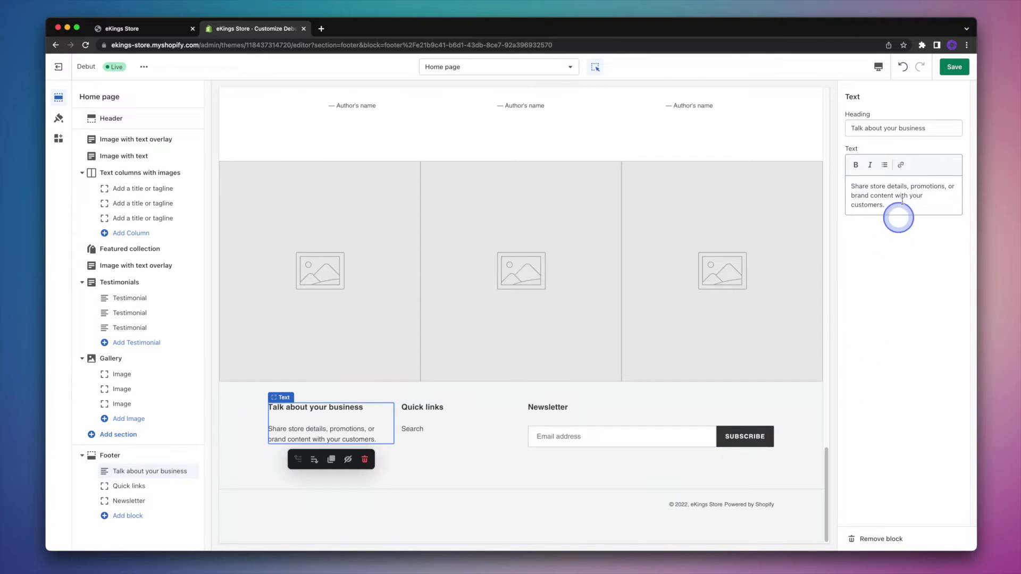
Set the text block heading to 'Your Store Name' and text to 'Bringing you the very best in home decor and design!'
triple_click(903, 130)
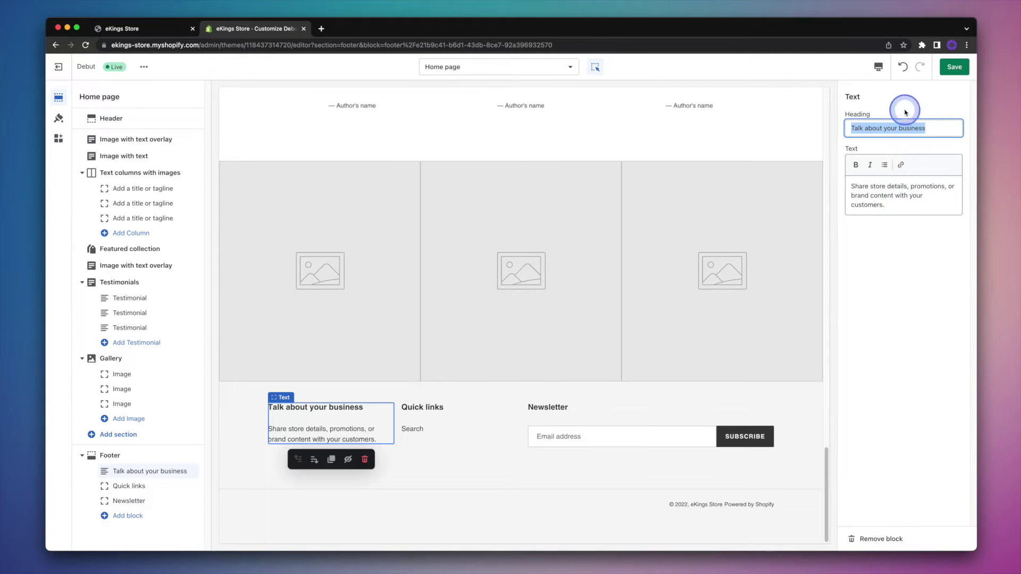
type("Your S")
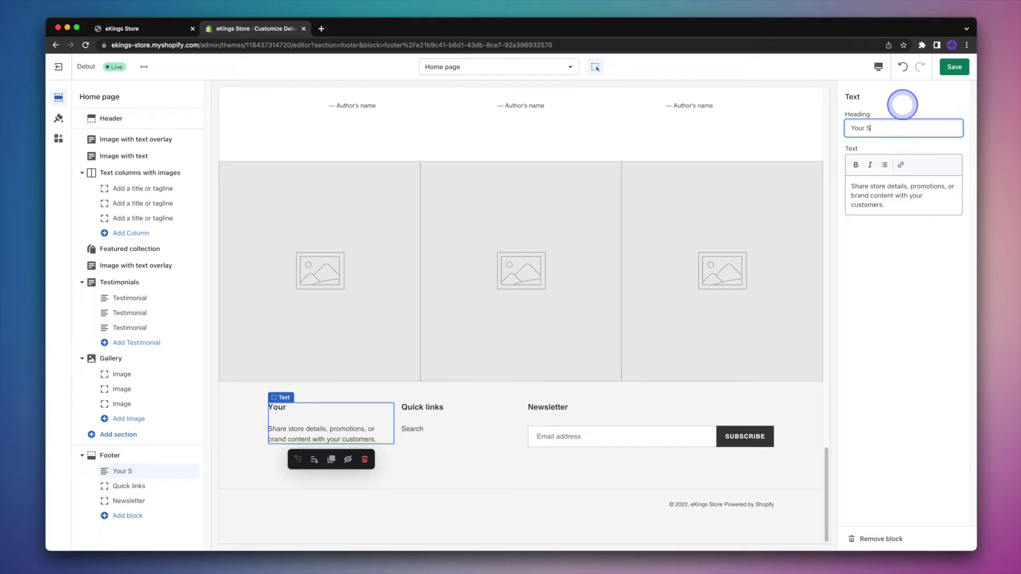
type("tore Name")
triple_click(899, 186)
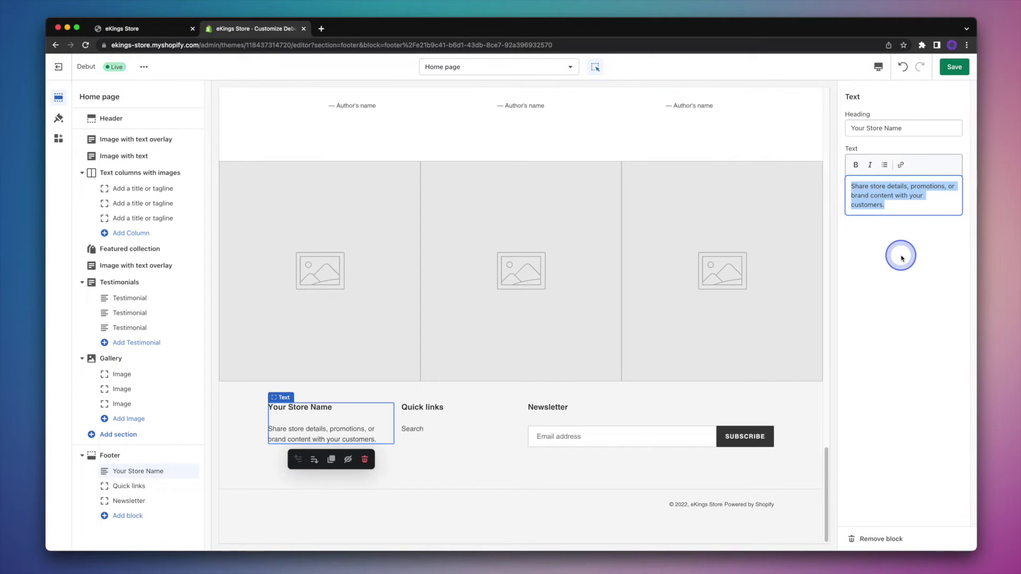
type("Bringing ")
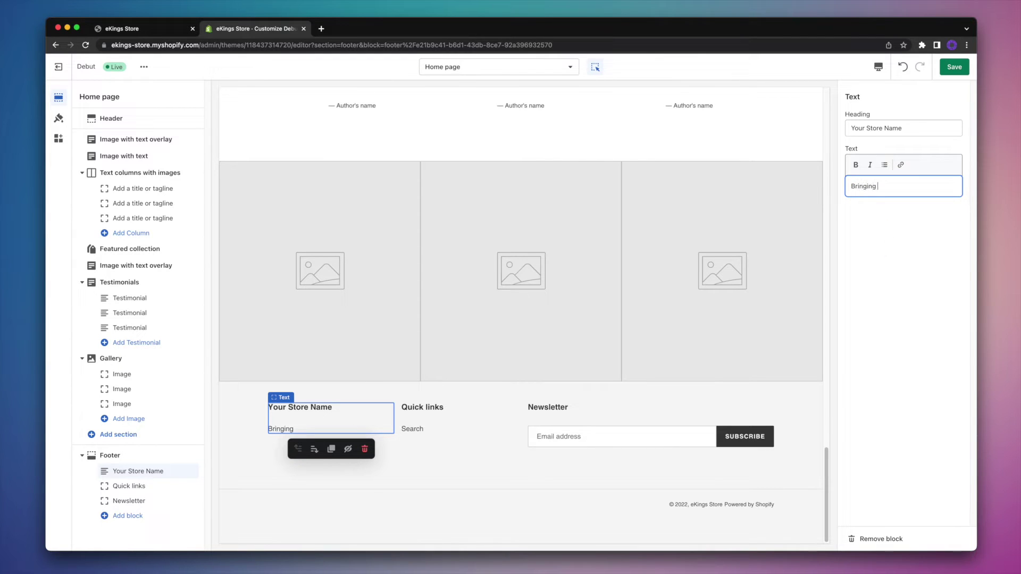
type("you the very best in home dec")
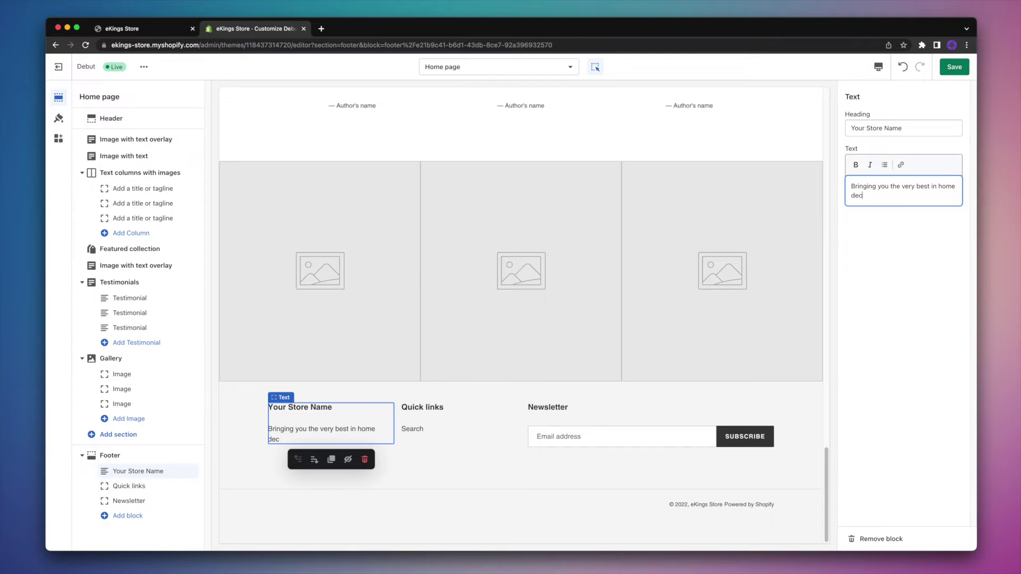
type("or and design!")
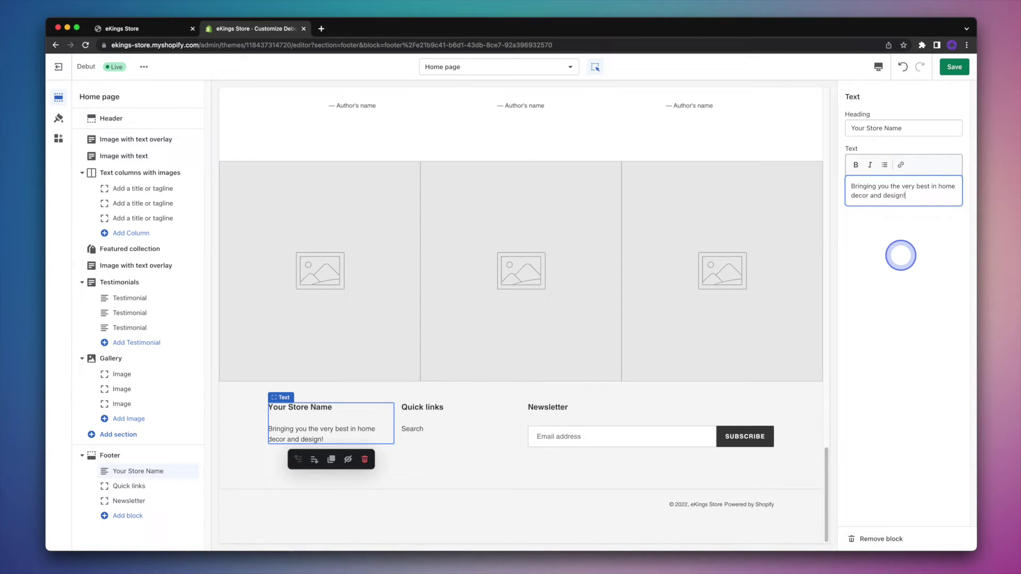
left_click(905, 241)
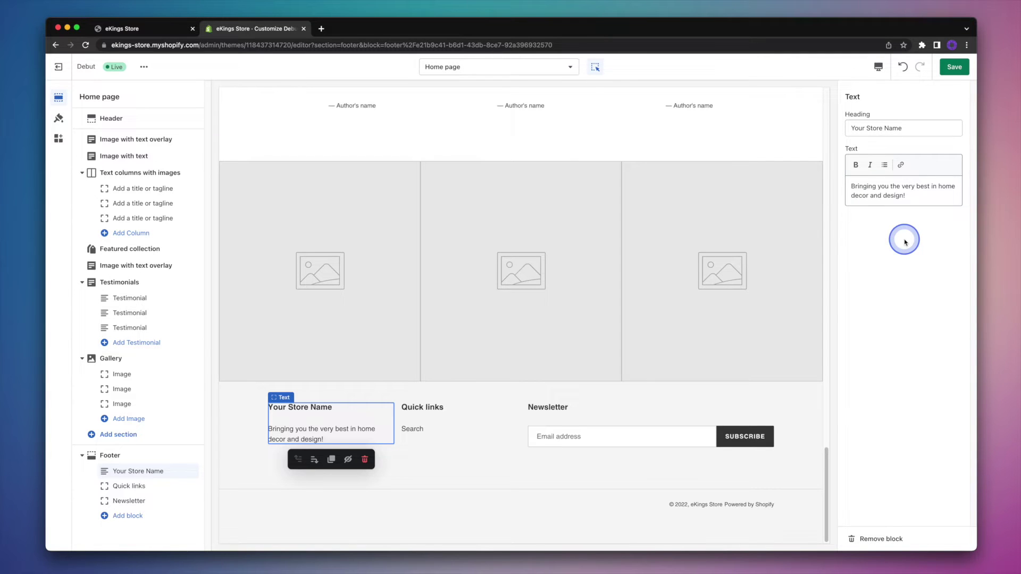
Rename the Quick links block heading to 'Main Menu'
left_click(455, 419)
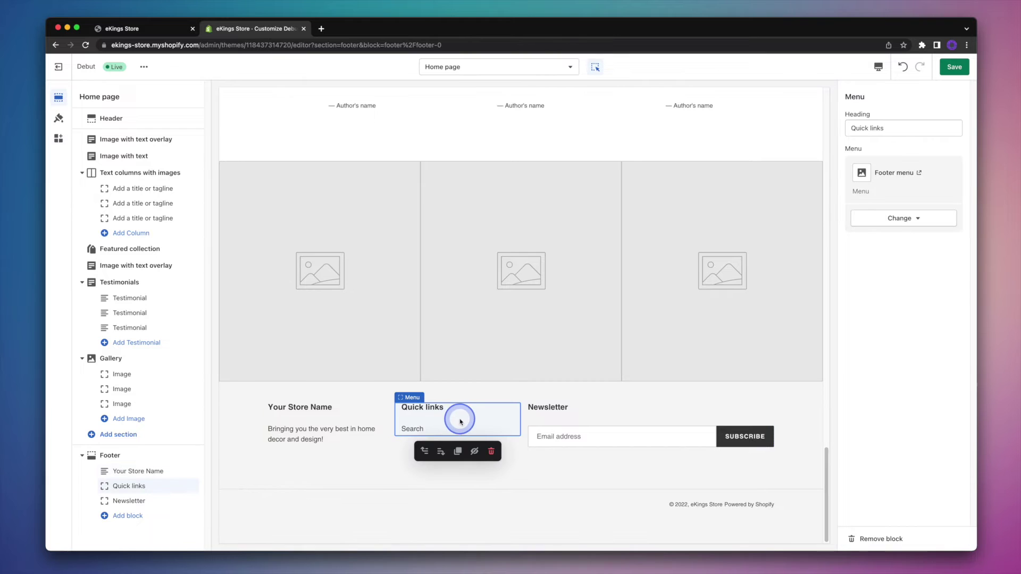
triple_click(906, 128)
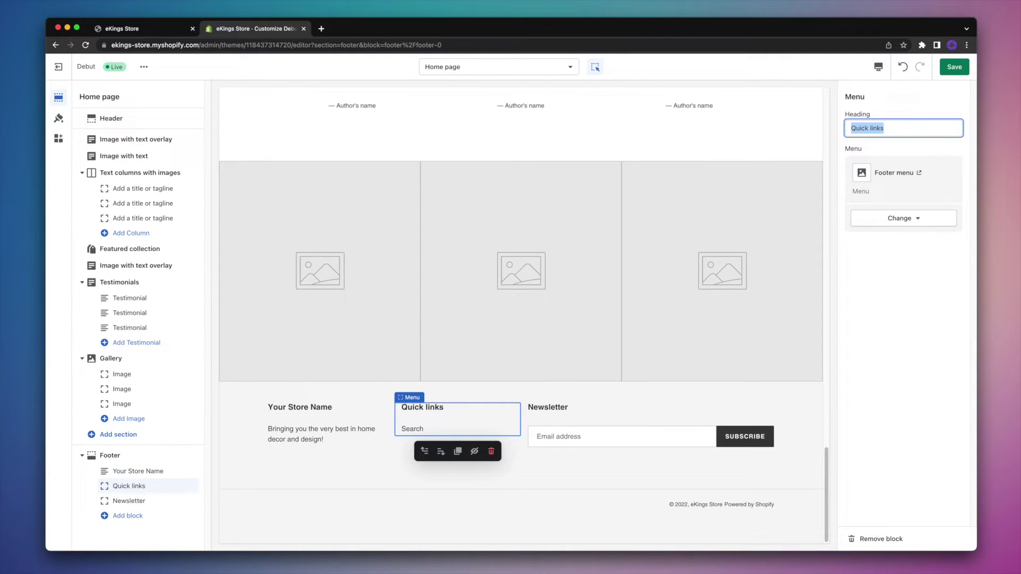
type("Main Menu")
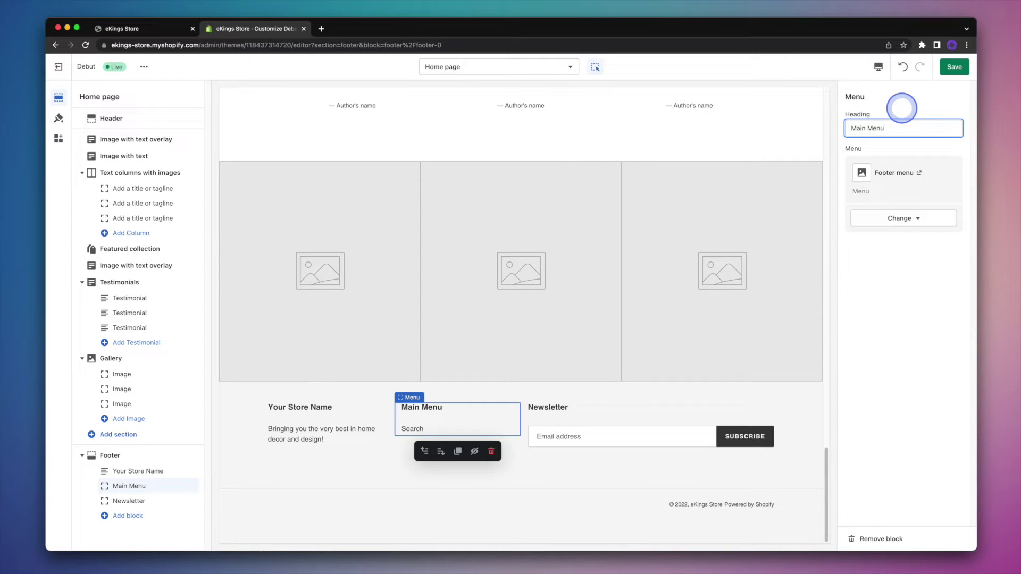
left_click(902, 108)
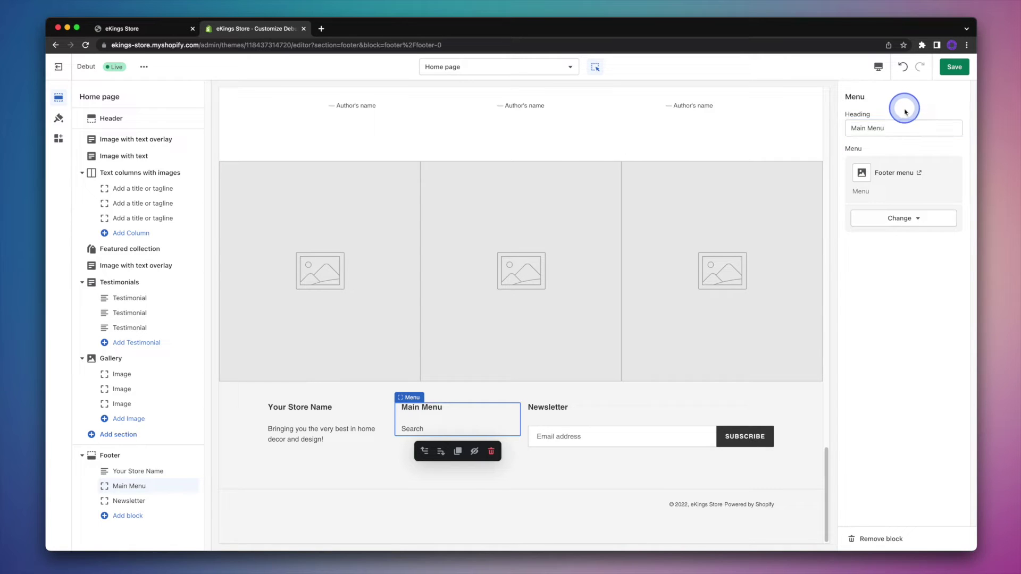
Link the block to the Main menu so it lists Home and Catalog
left_click(920, 219)
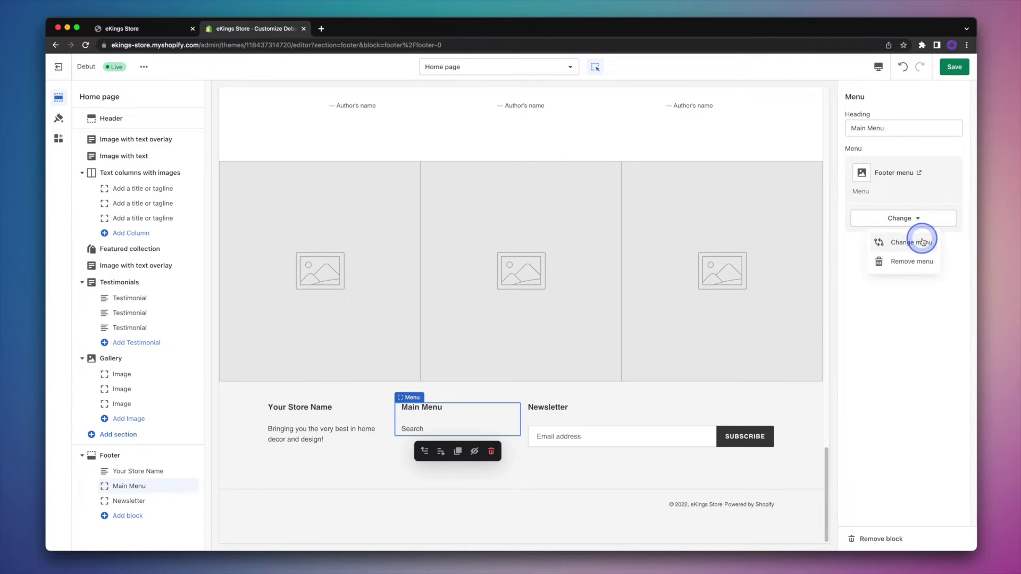
left_click(923, 242)
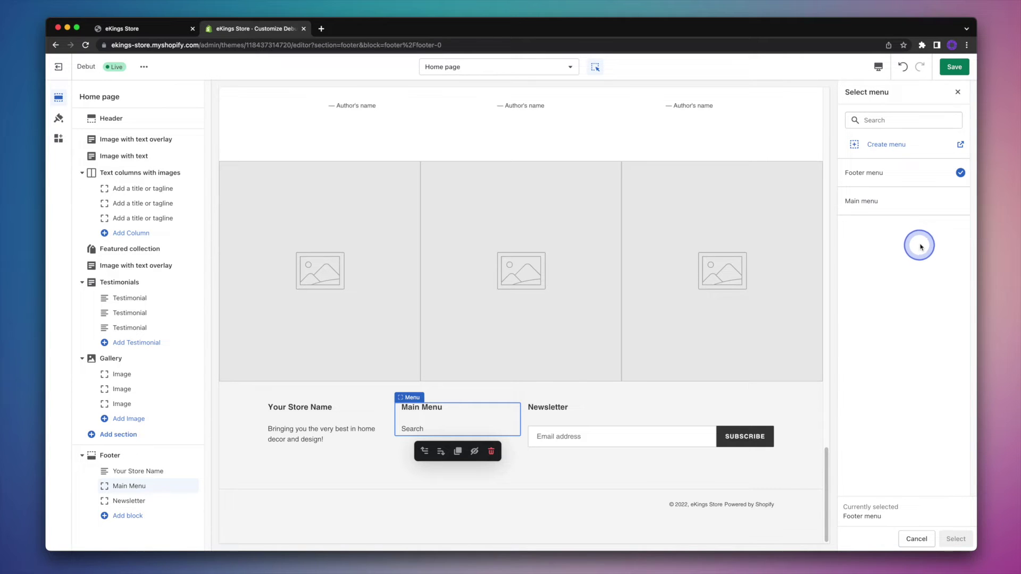
left_click(922, 206)
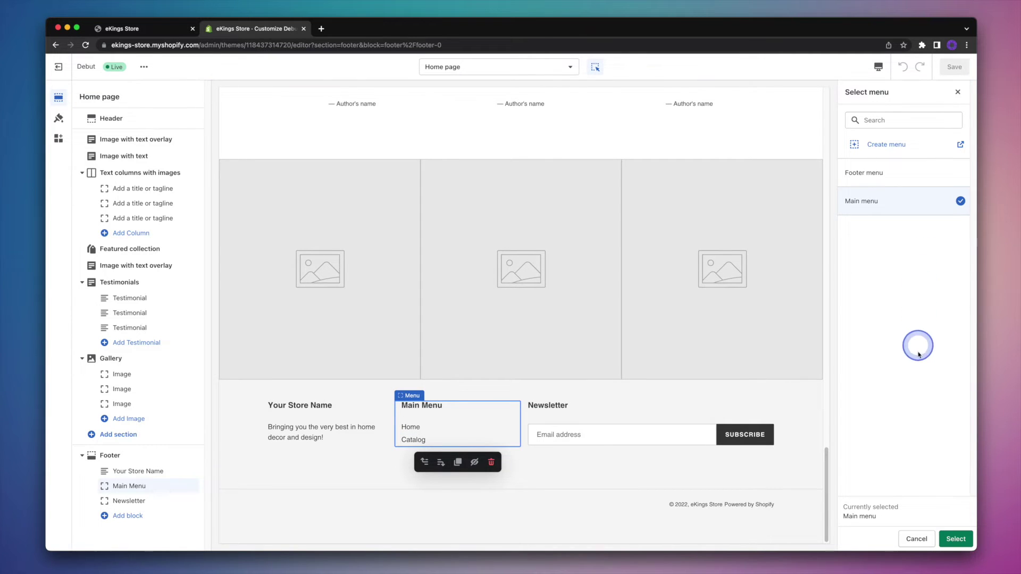
left_click(955, 539)
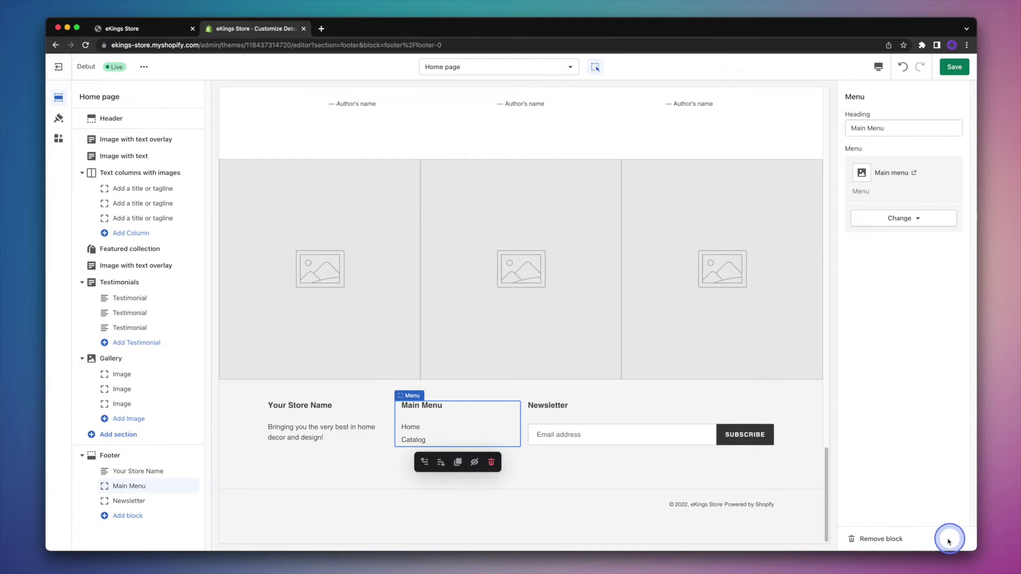
left_click(461, 433)
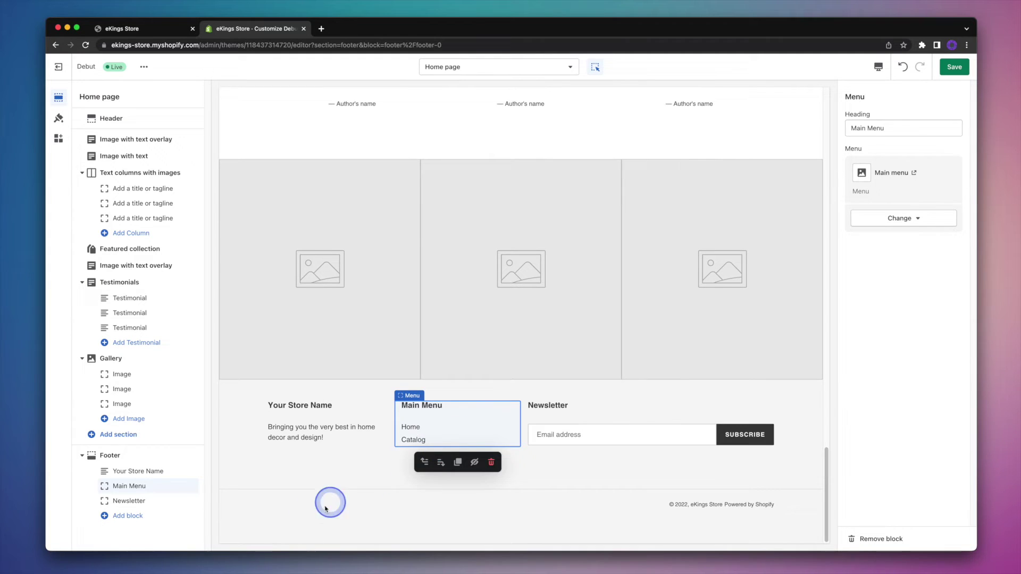
Add another menu block to the footer and move it before the Newsletter column
left_click(126, 518)
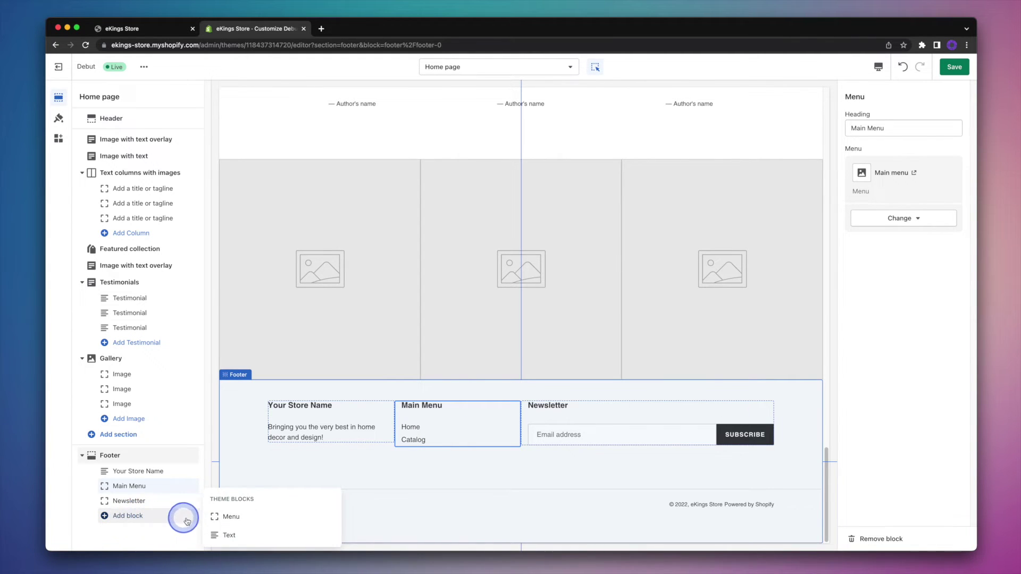
left_click(256, 518)
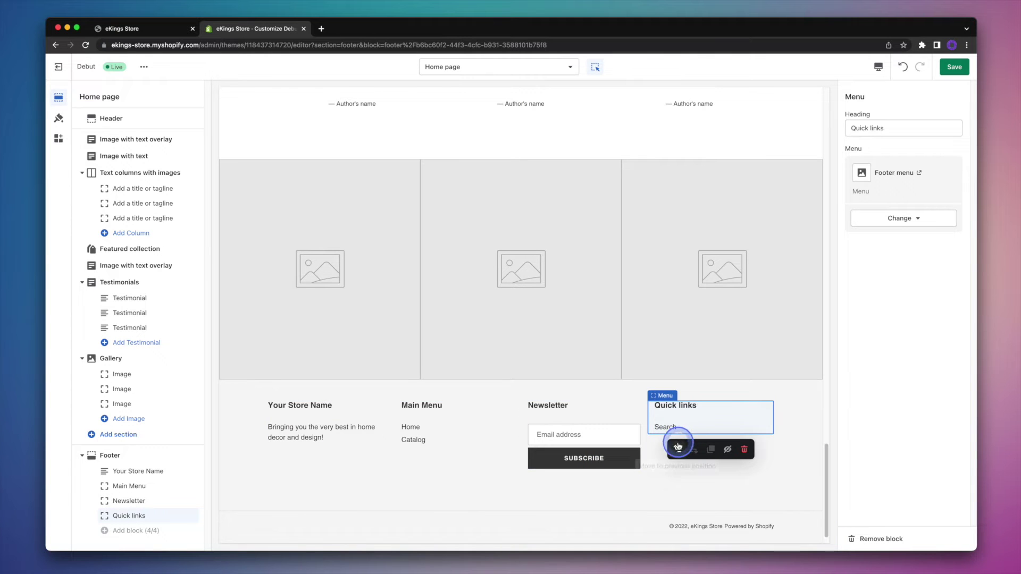
left_click(677, 449)
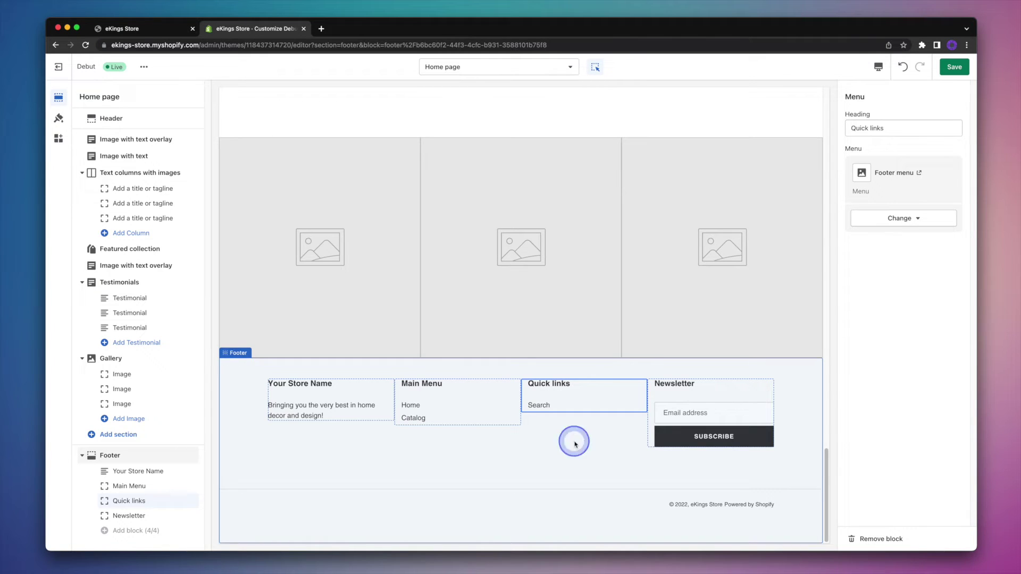
triple_click(899, 128)
Rename the block heading to 'Helpful Links' and choose to create a new menu for it
type("Helpful L")
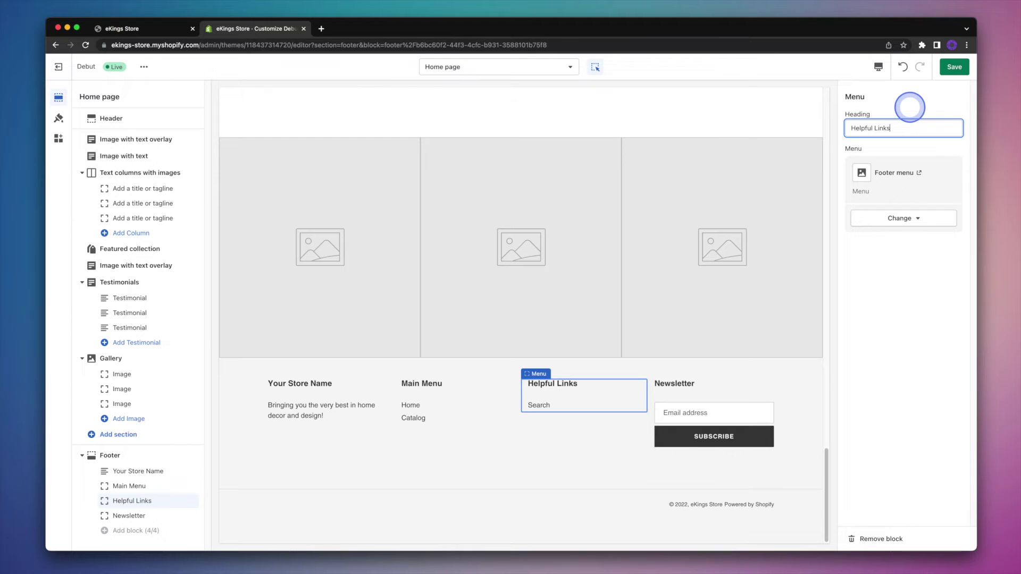
left_click(925, 218)
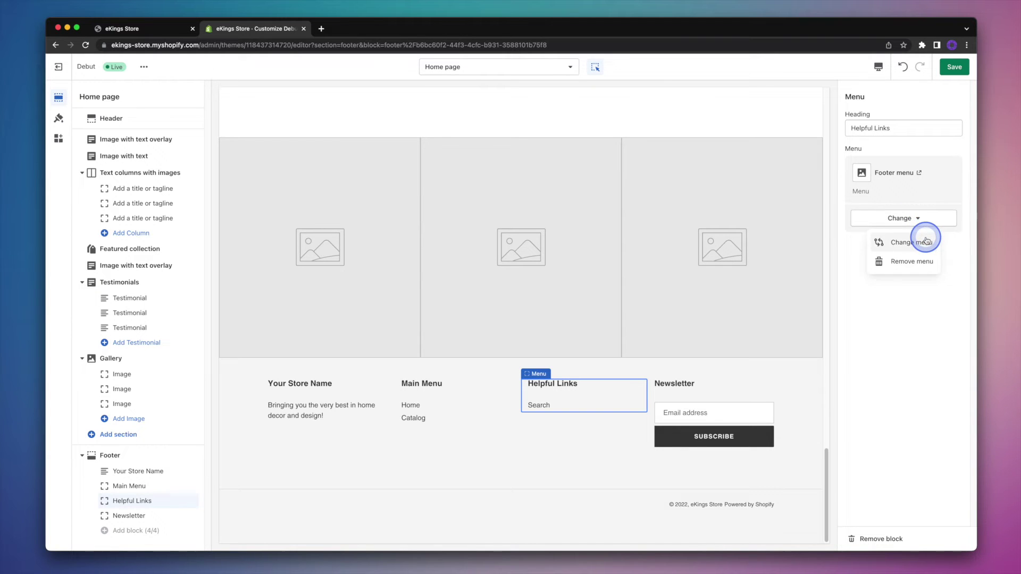
left_click(927, 240)
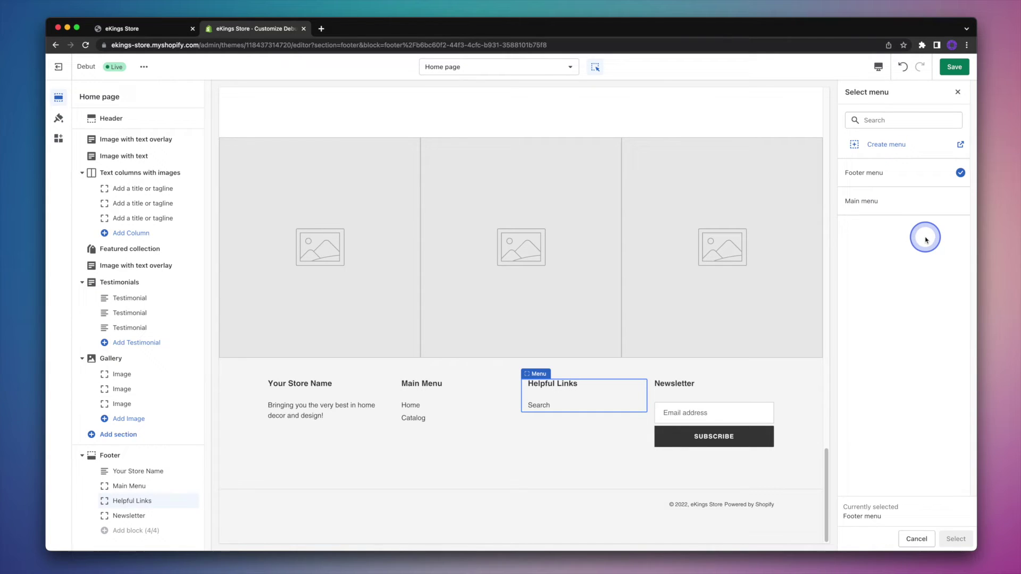
left_click(887, 145)
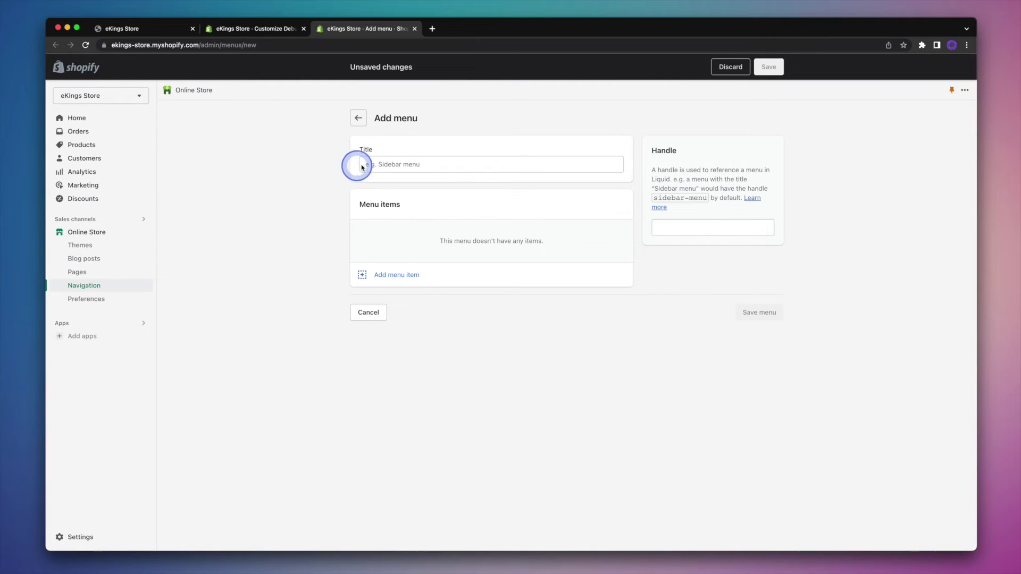
Enter 'Helpful Links' as the new menu's title and start its first menu item
left_click(408, 161)
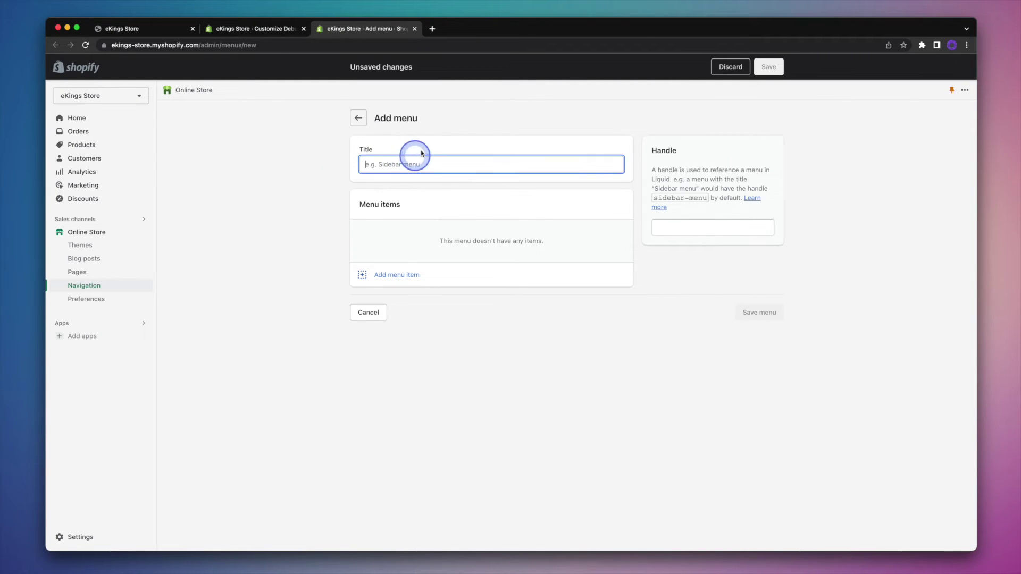
type("Help")
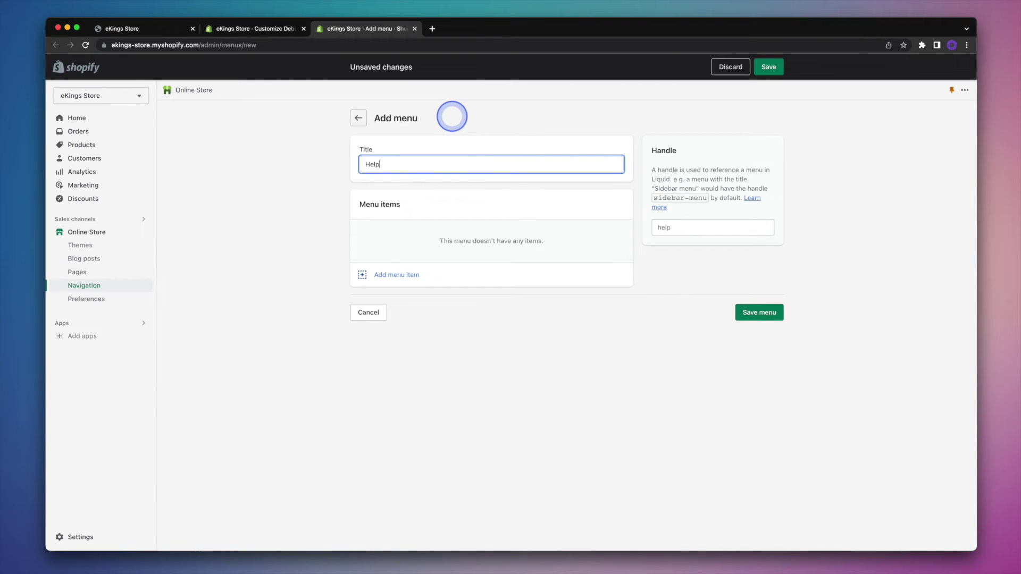
type("ful Links")
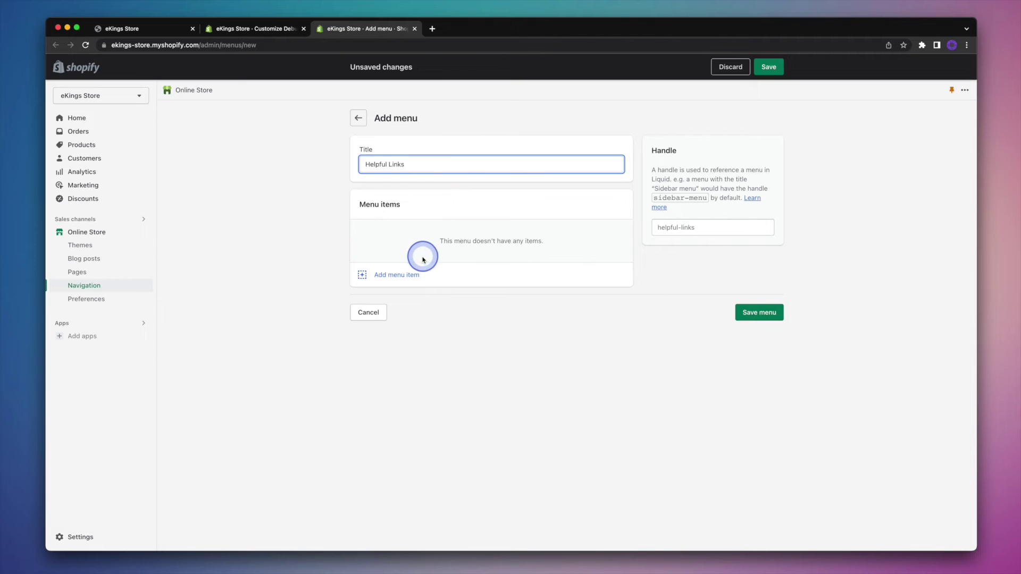
left_click(409, 276)
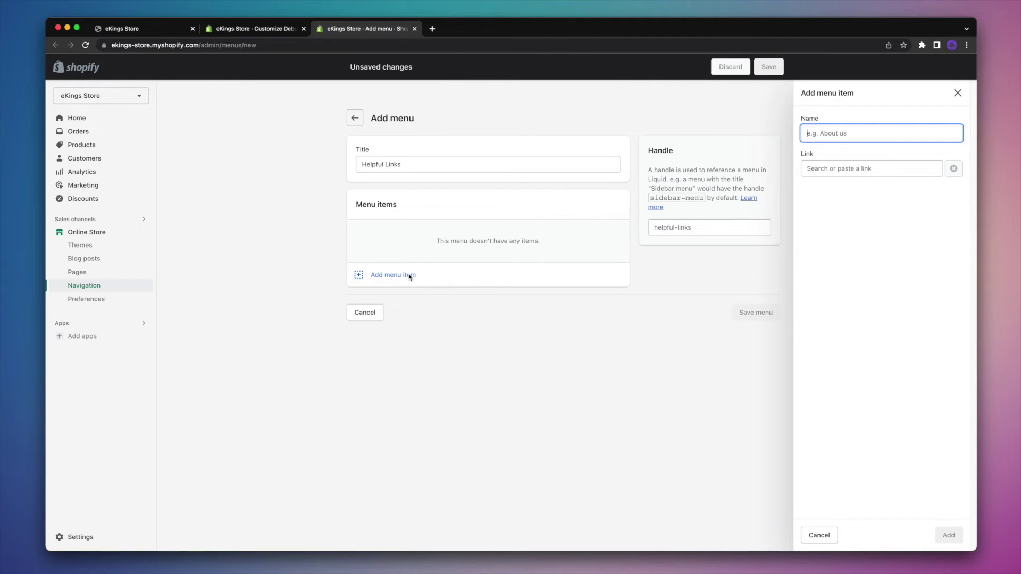
Add a Search item linked to the Search page, then start a second item's link
left_click(808, 168)
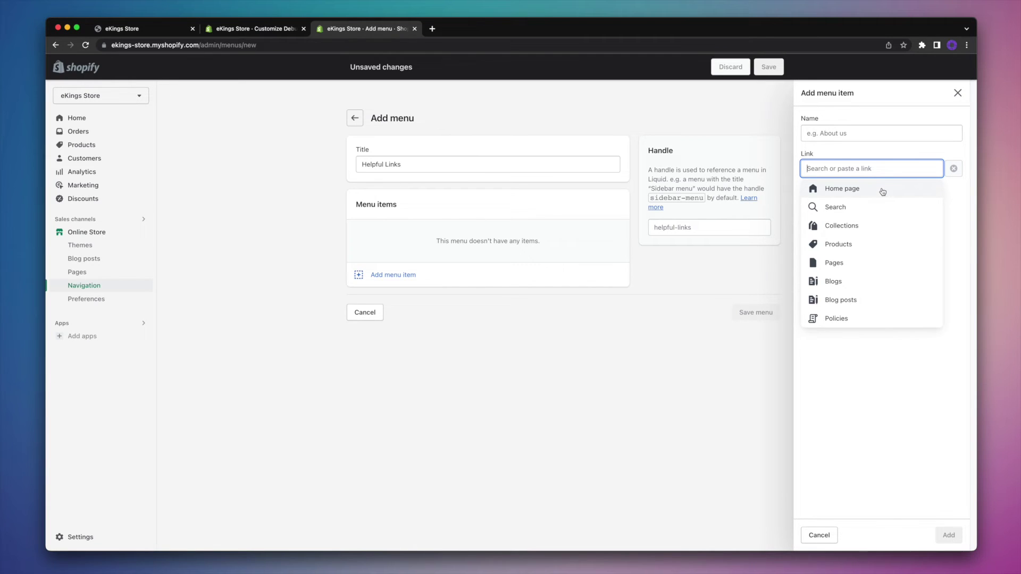
left_click_drag(883, 192, 885, 208)
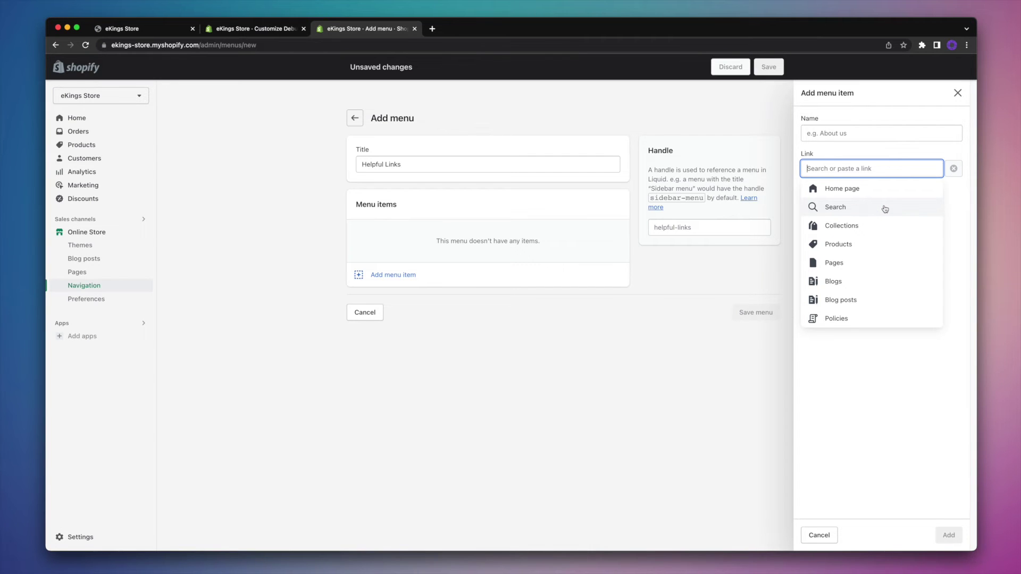
left_click(885, 209)
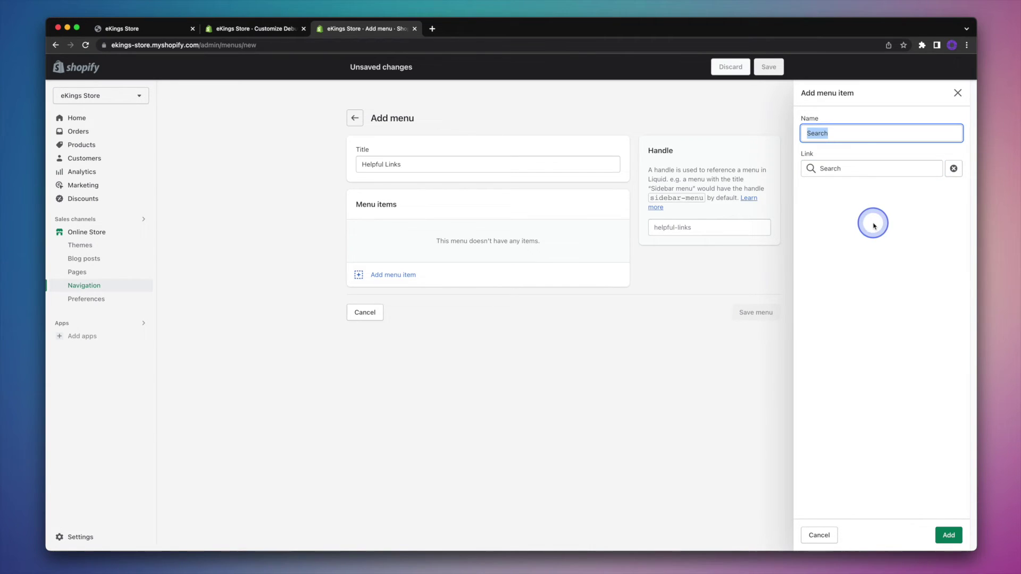
left_click(944, 535)
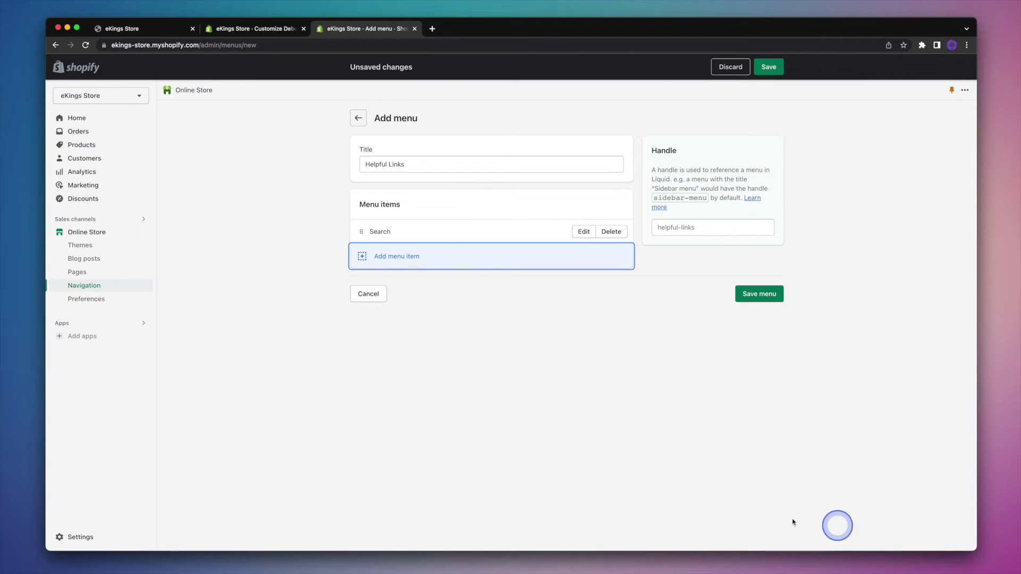
left_click(409, 259)
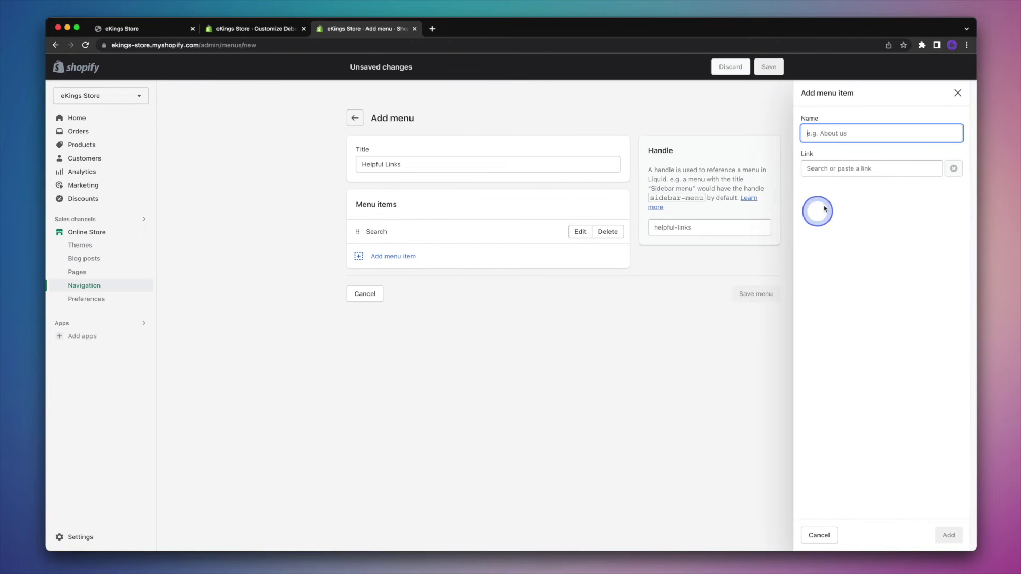
left_click(848, 168)
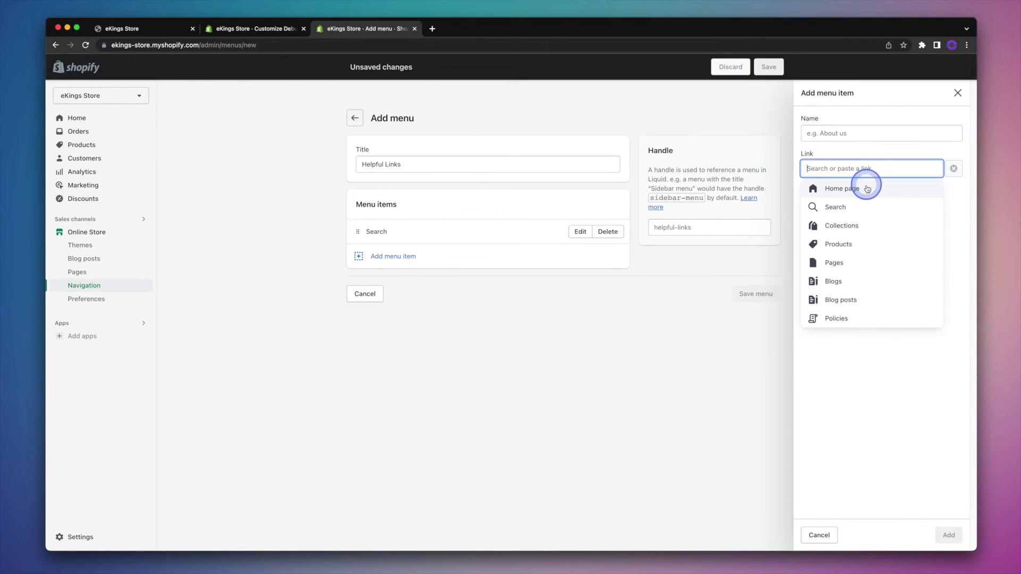
Add an 'All Collections' item linked to All collections
left_click(873, 225)
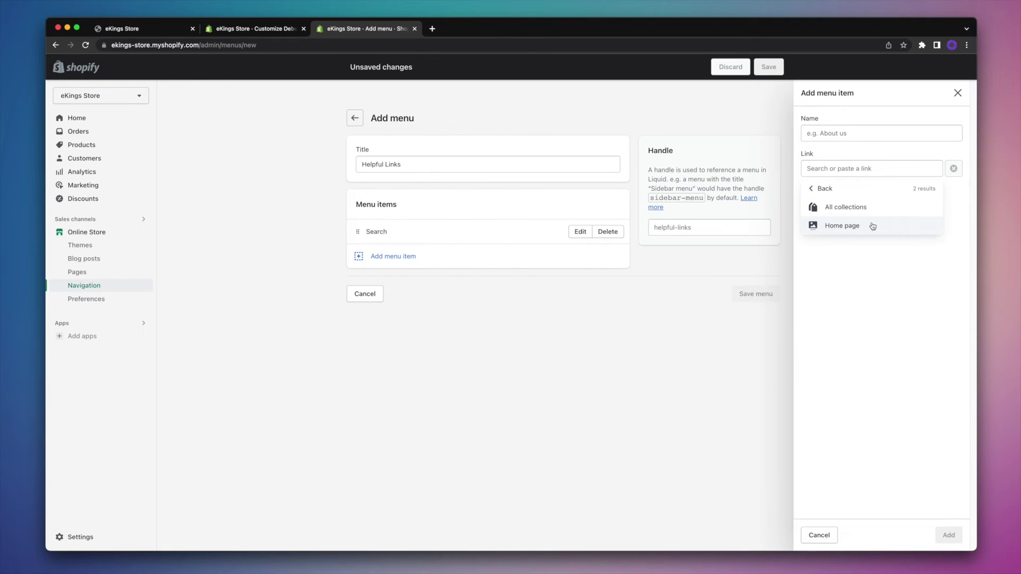
left_click(873, 226)
left_click(869, 207)
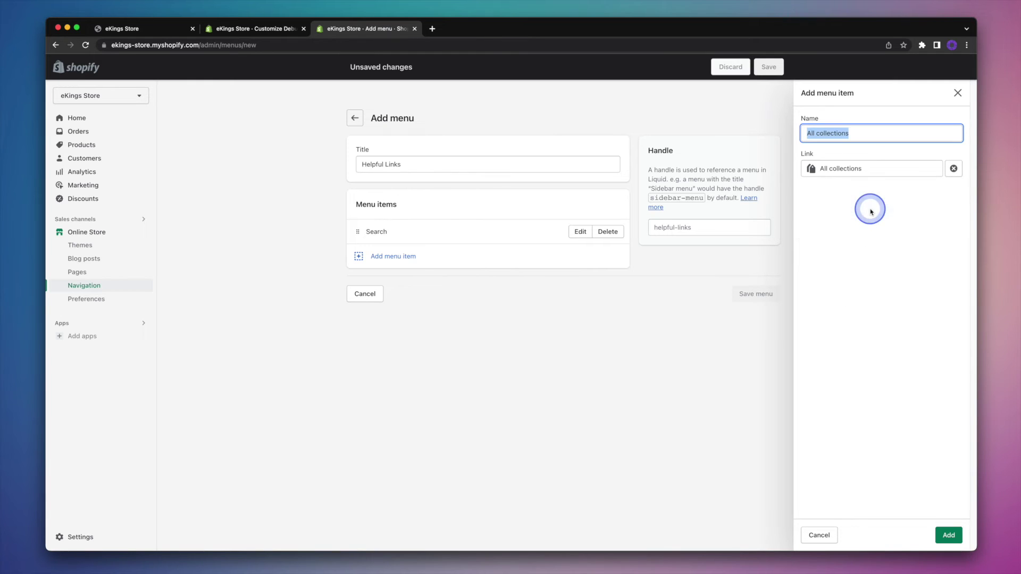
left_click(821, 131)
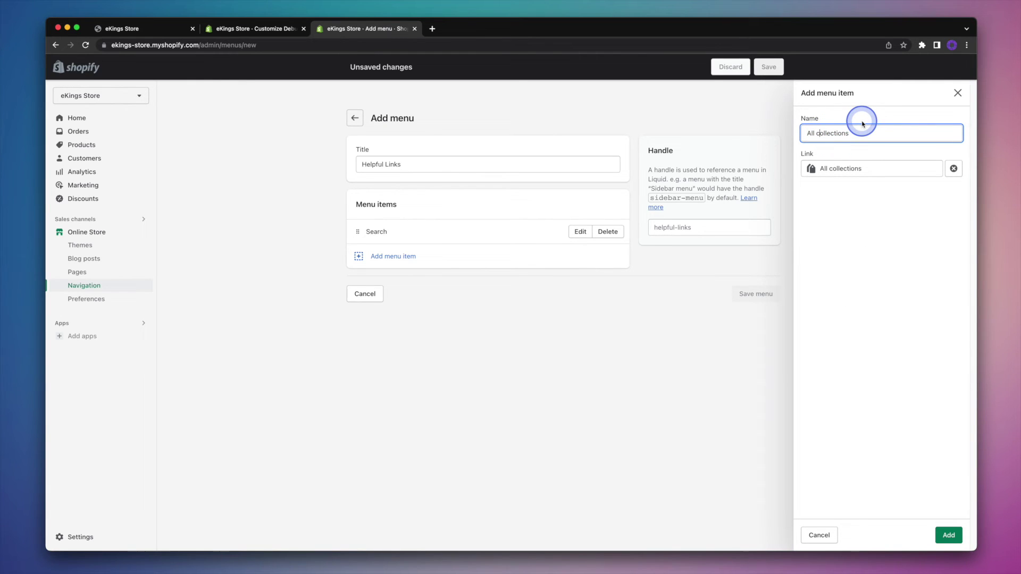
key("BackSpace")
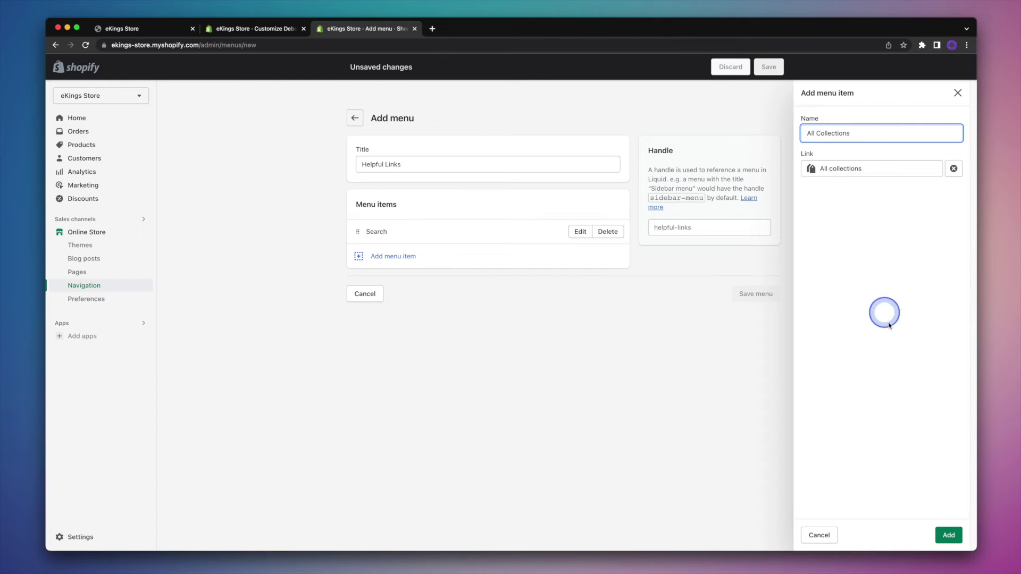
left_click(949, 535)
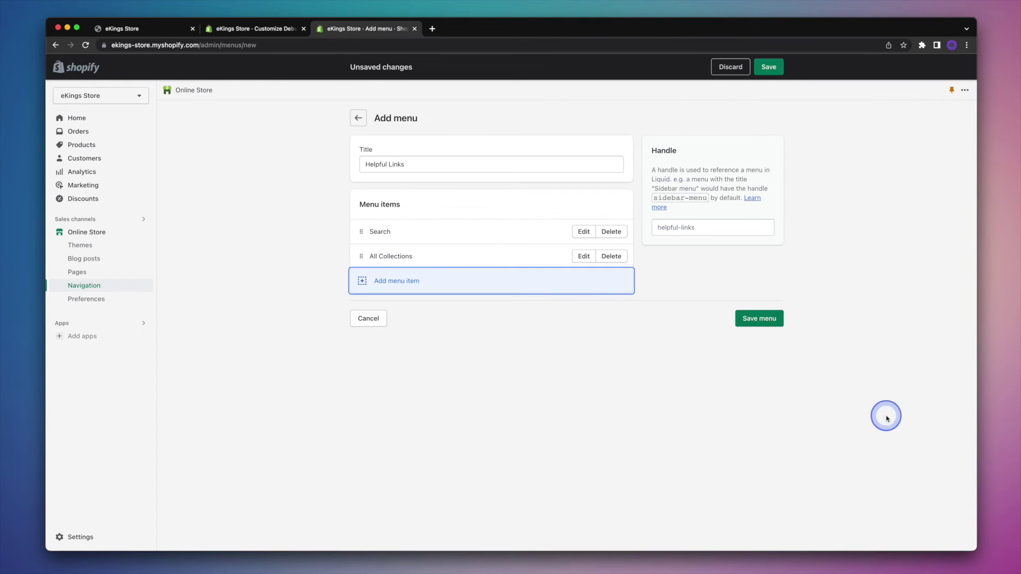
Add an 'Our Blog' item linked to the News blog
left_click(398, 279)
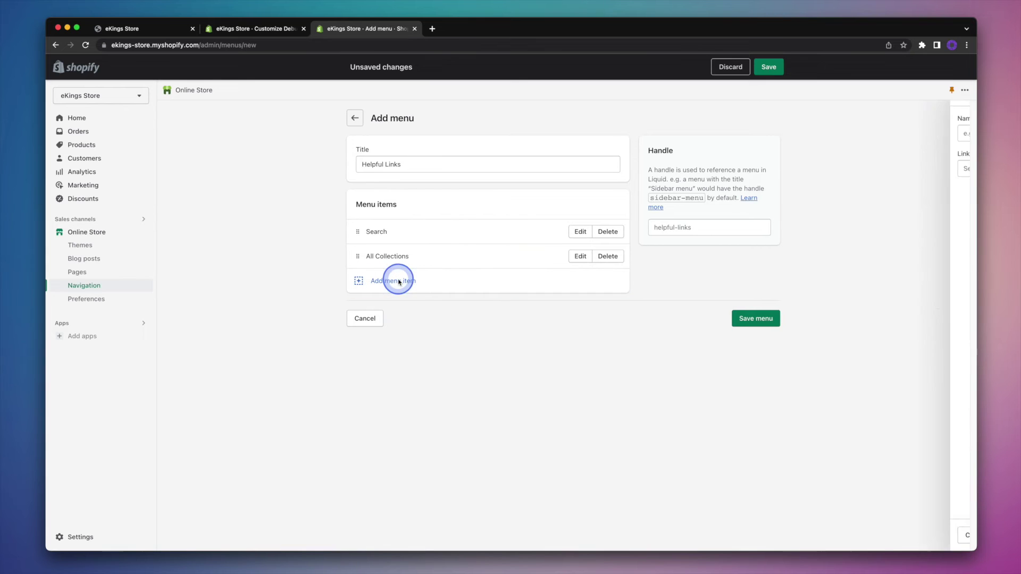
left_click(815, 169)
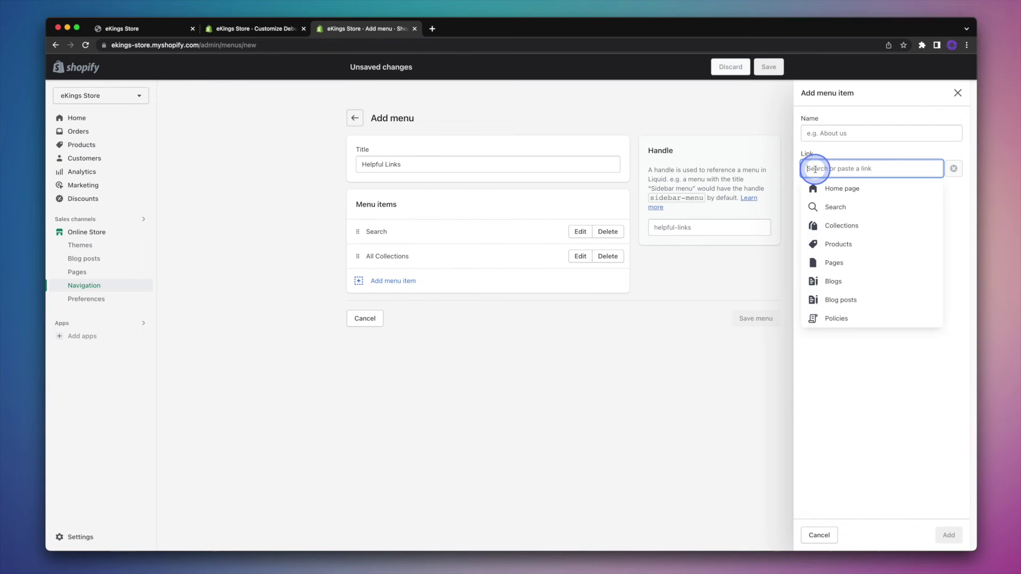
left_click(888, 283)
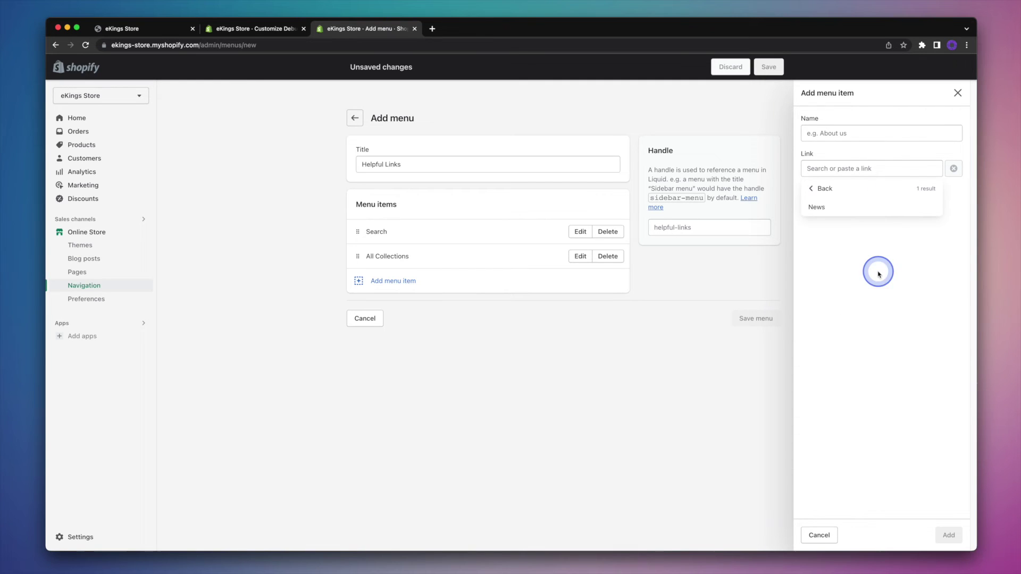
left_click(838, 205)
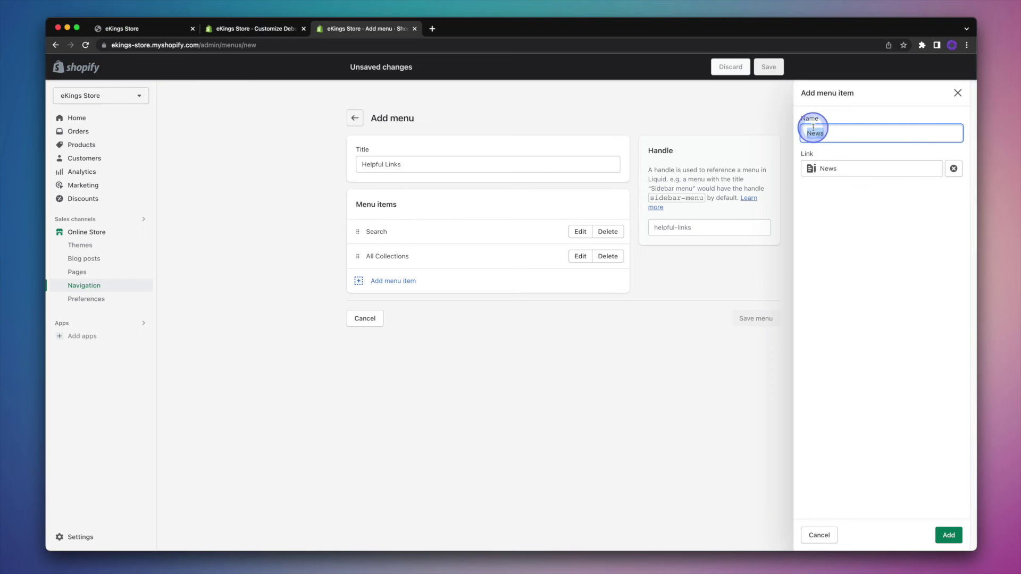
left_click(846, 117)
type("Our Blog")
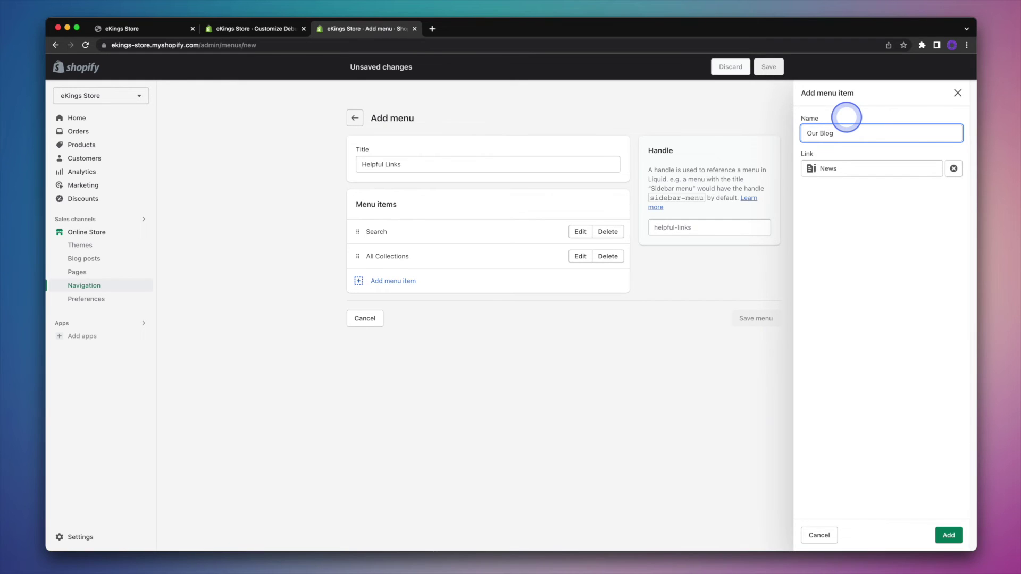
left_click(940, 535)
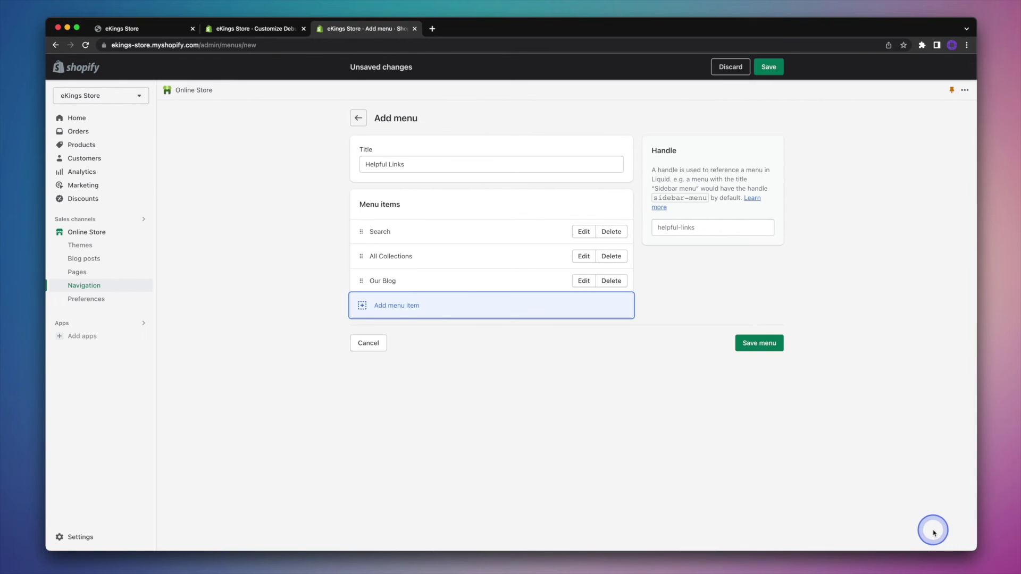
Add an 'All Products' item linked to All products to Helpful Links and save the menu
left_click(415, 307)
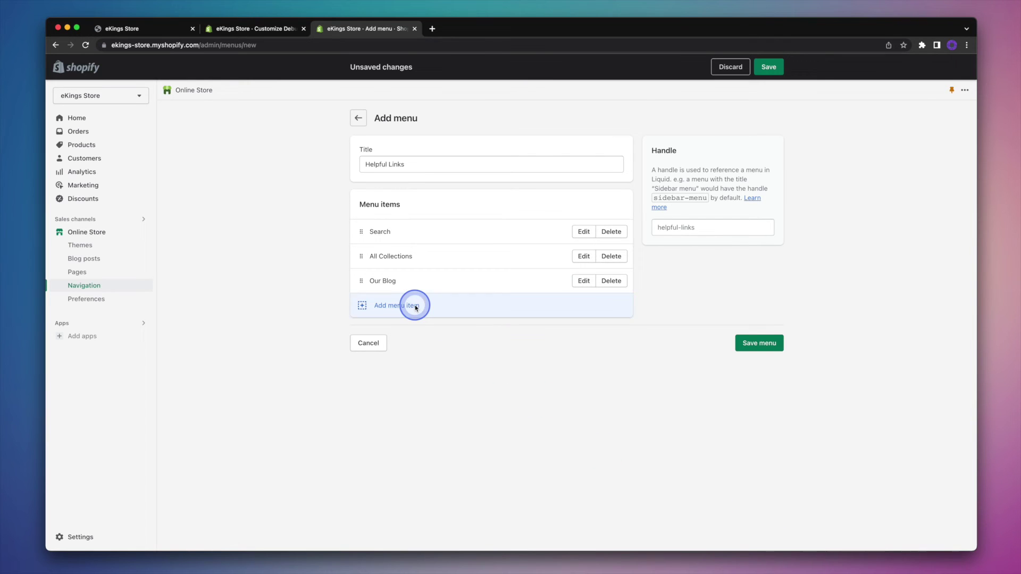
left_click(839, 168)
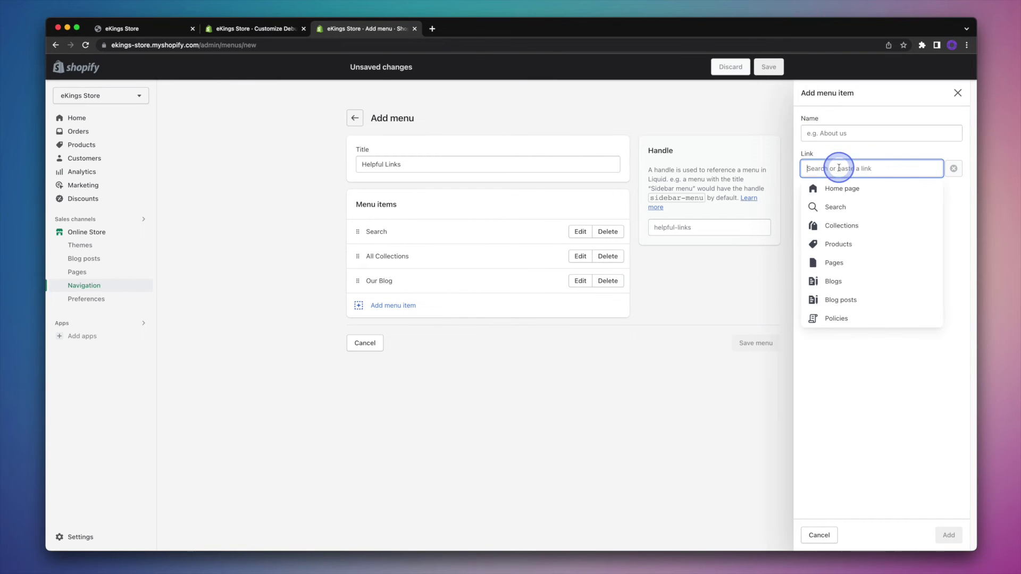
left_click(873, 245)
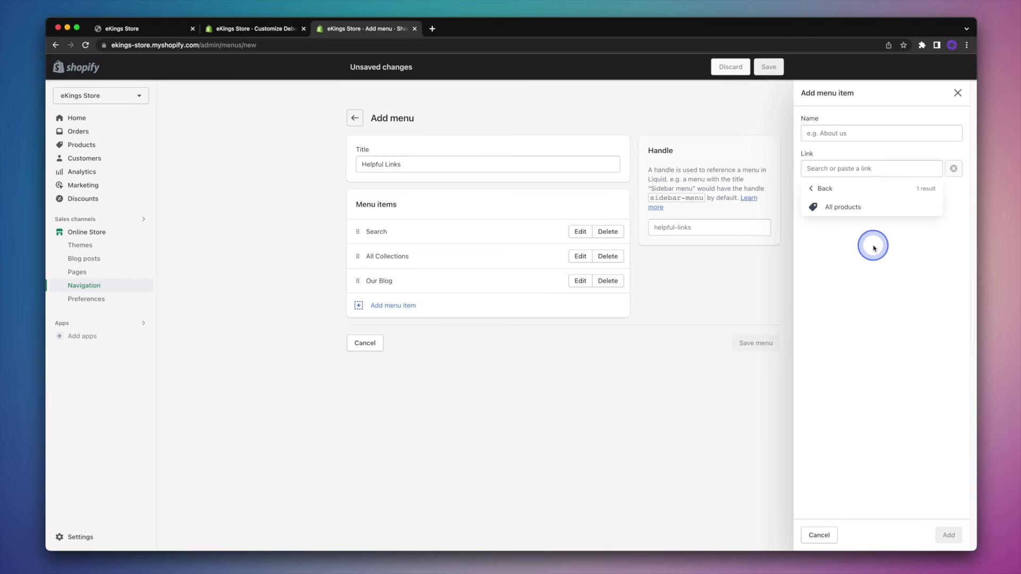
left_click(847, 209)
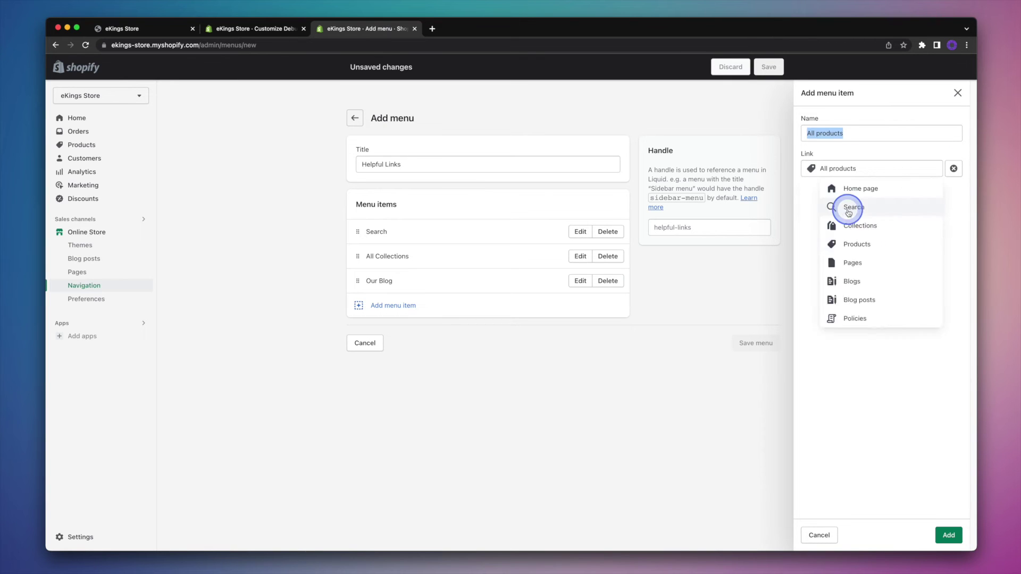
left_click(822, 132)
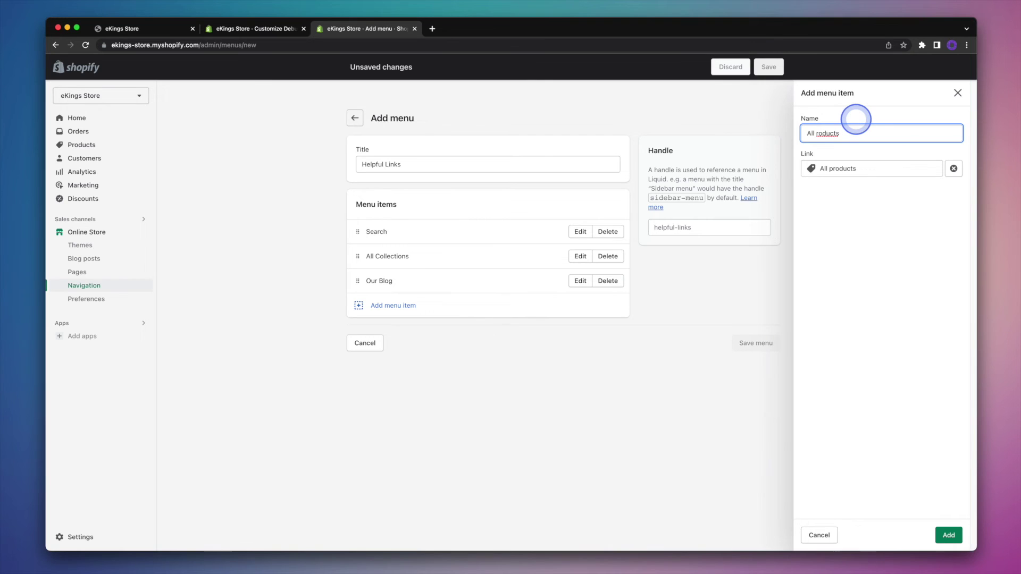
left_click(860, 248)
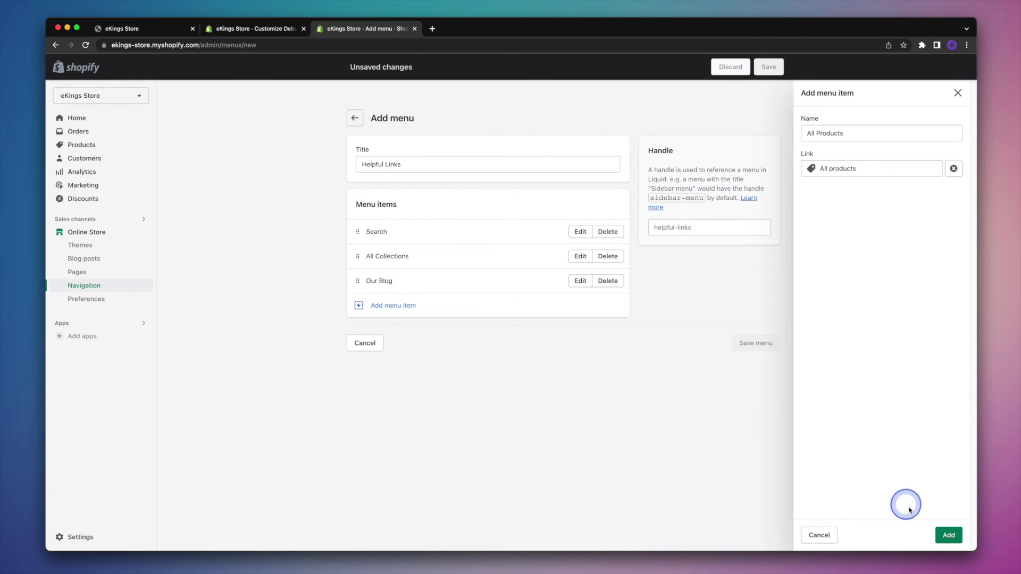
left_click(936, 531)
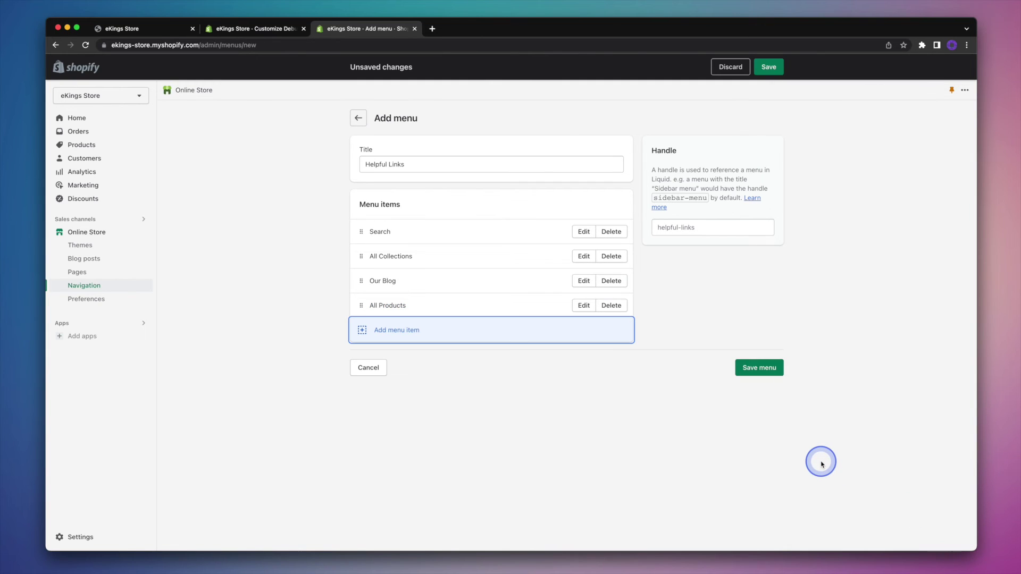
left_click(774, 370)
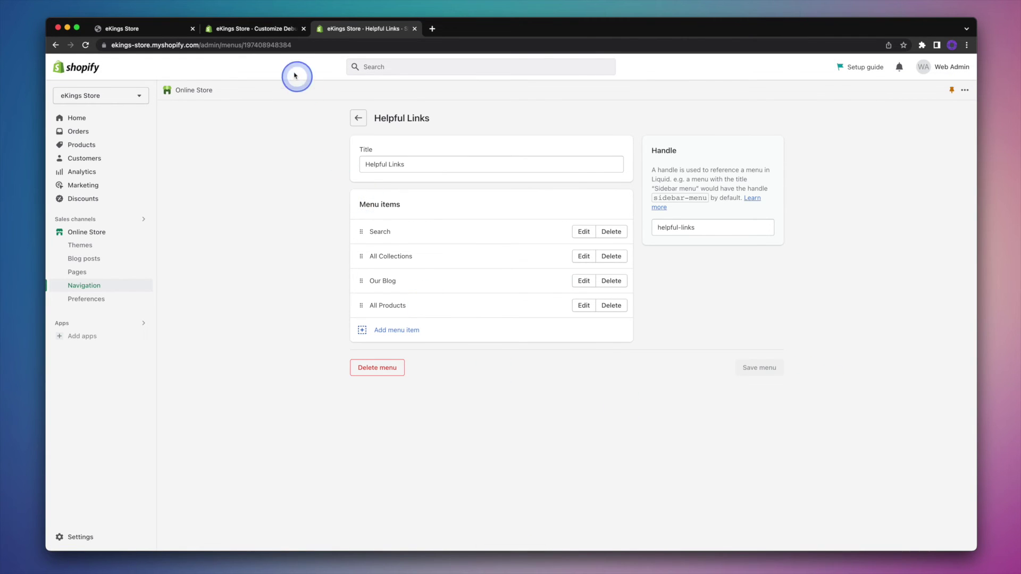
left_click(269, 28)
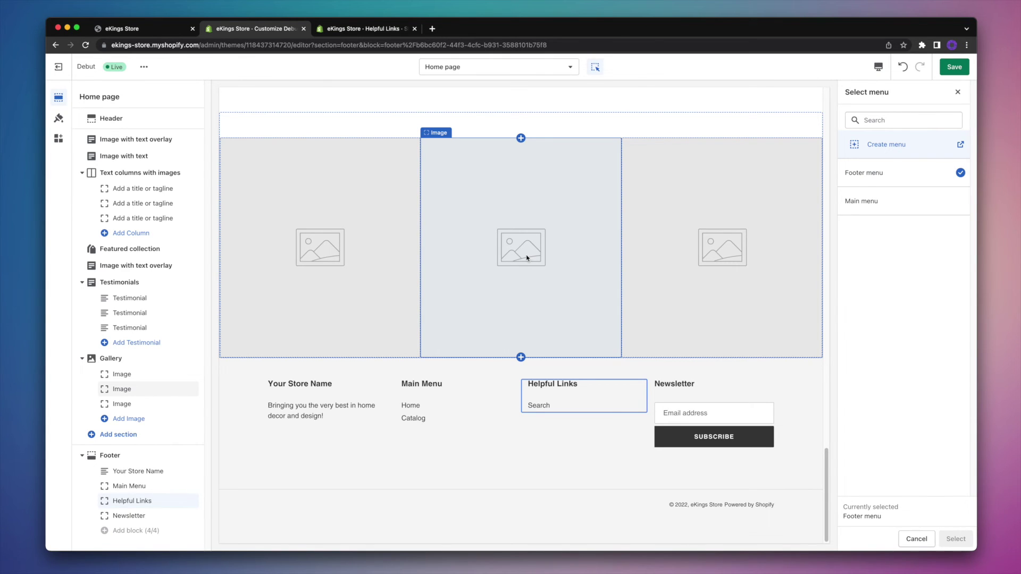
Set the footer's Helpful Links block to the Helpful Links menu and save the theme
left_click(911, 119)
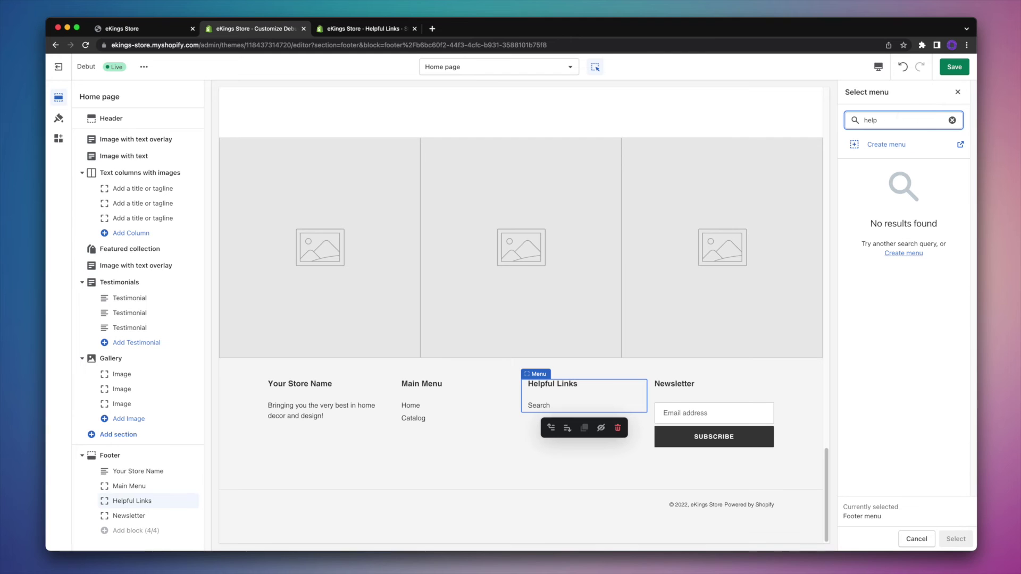
left_click(952, 120)
left_click(928, 265)
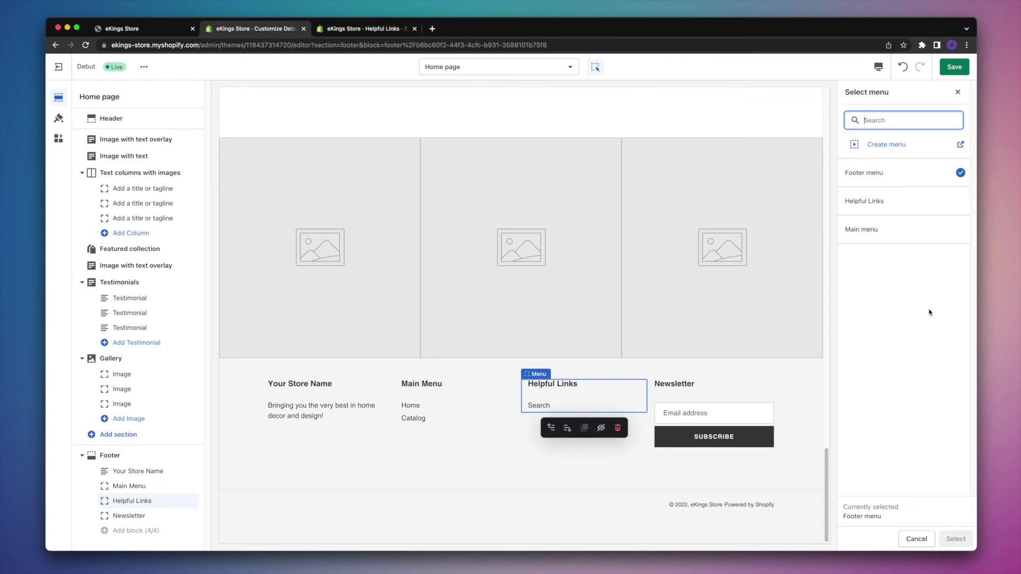
left_click(910, 205)
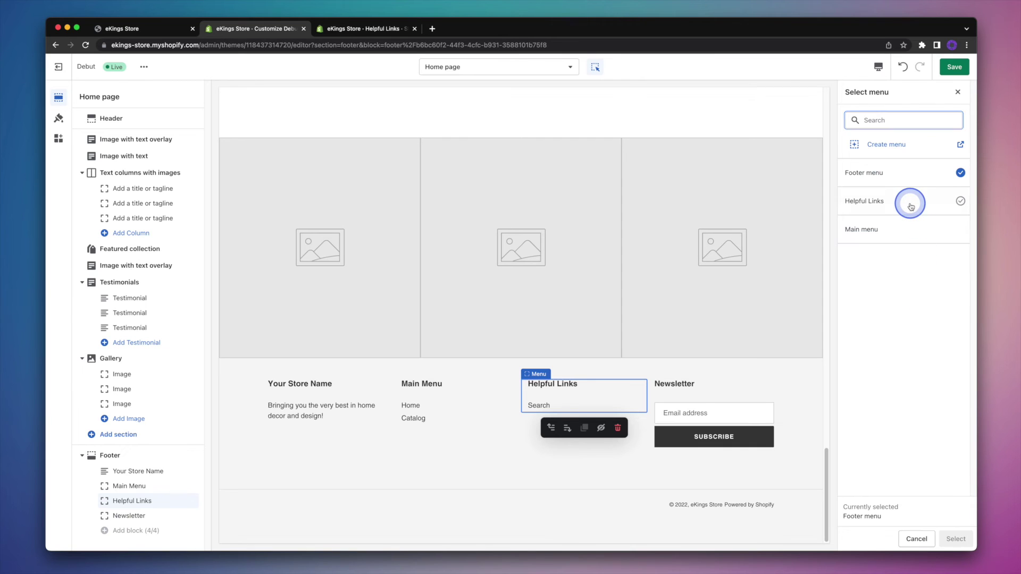
left_click(950, 540)
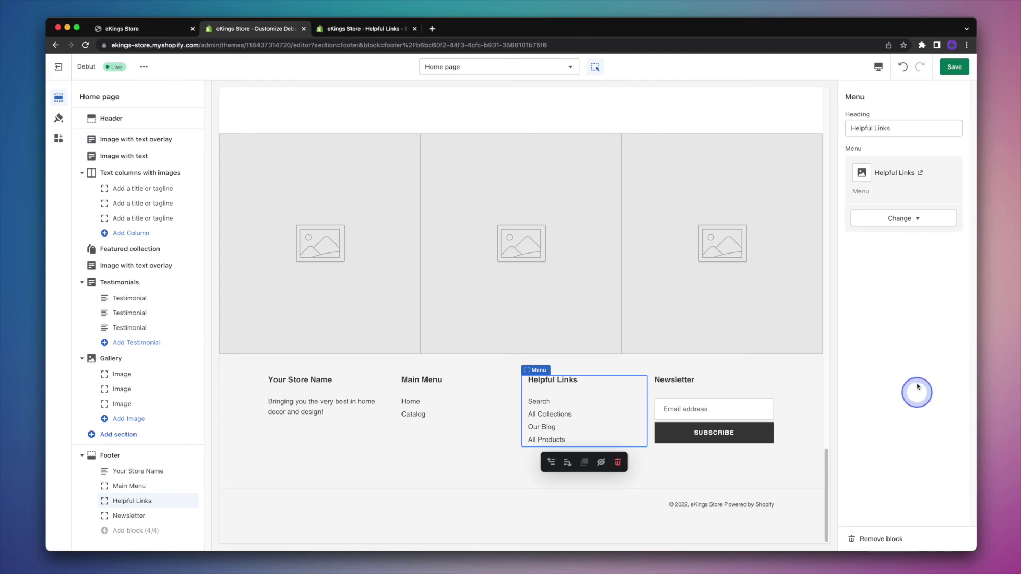
left_click(955, 64)
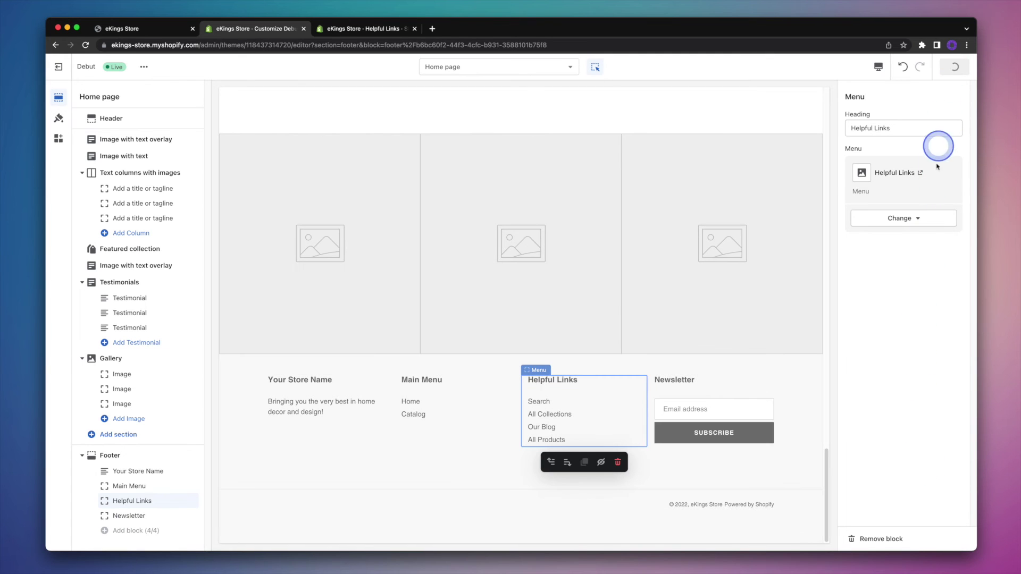
left_click(931, 222)
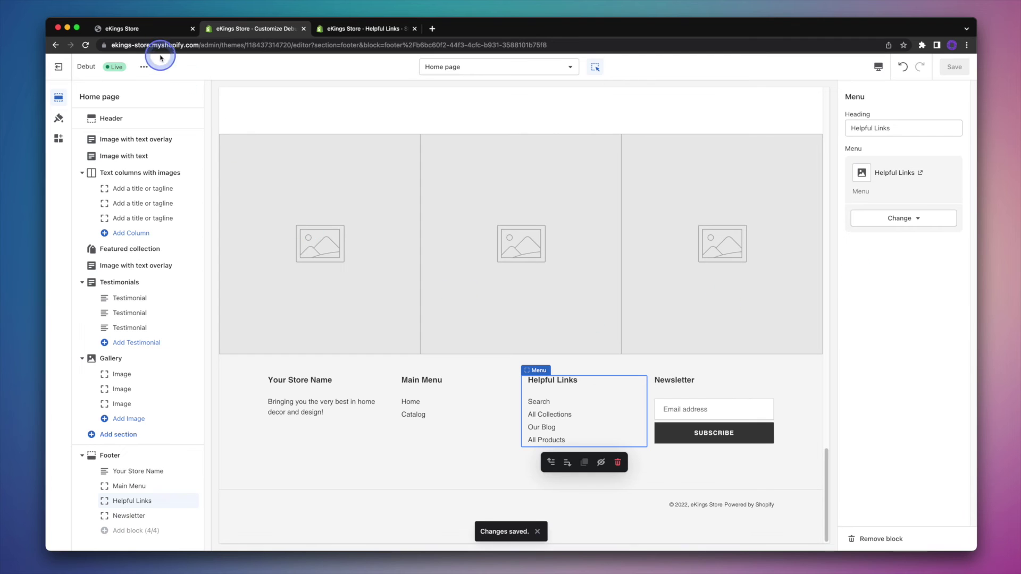
Reload the live storefront and scroll down to check the updated footer columns
left_click(137, 30)
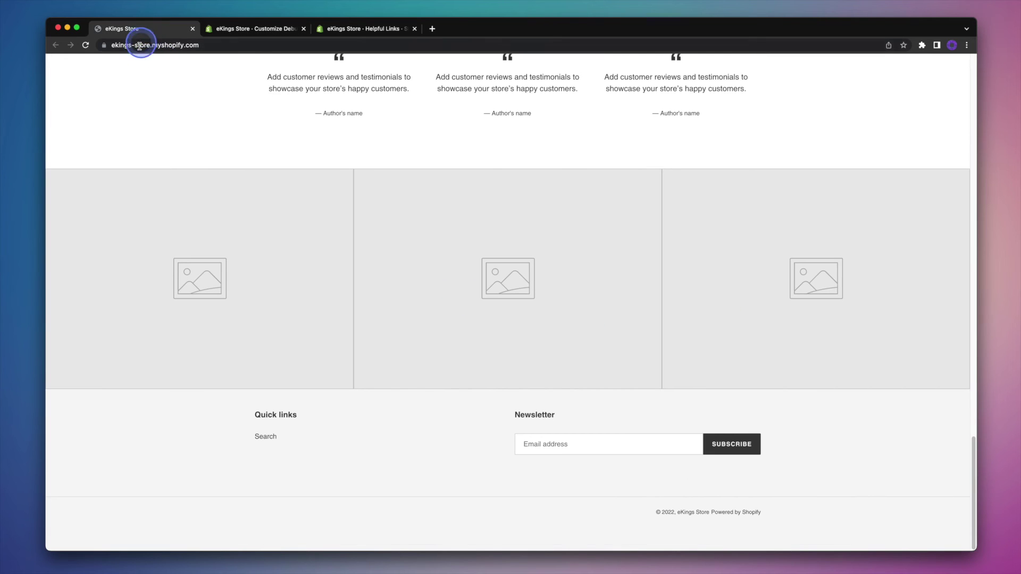
left_click(85, 45)
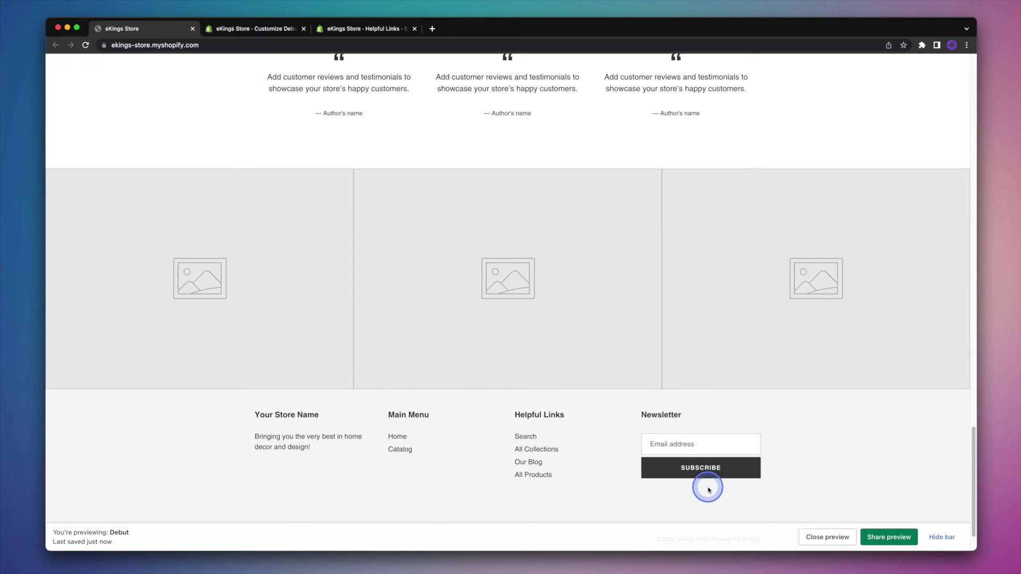
scroll(708, 490, "down", 2)
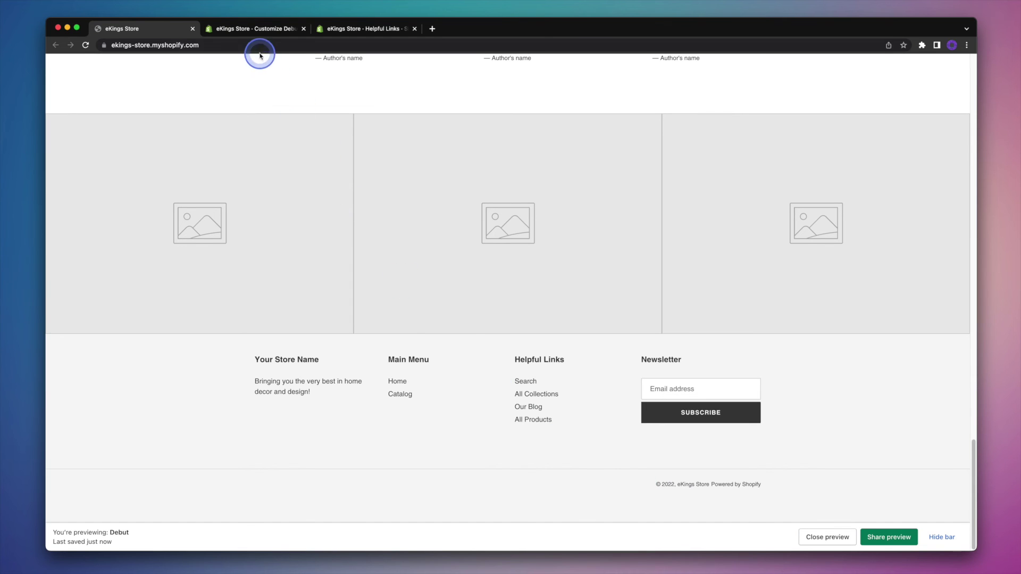
In the Footer section settings, enable Show payment icons and leave the currency selector off
left_click(254, 30)
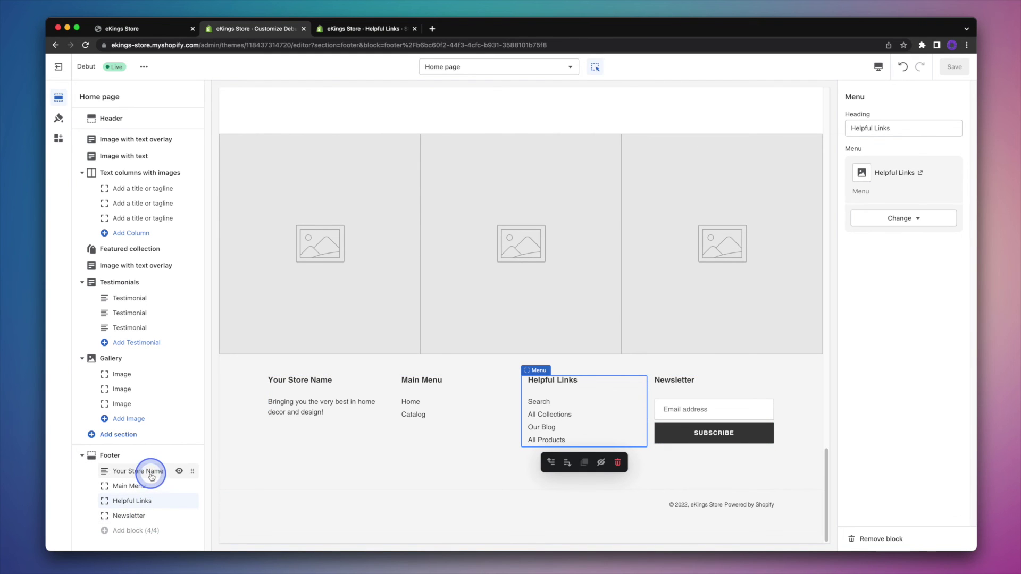
left_click(111, 457)
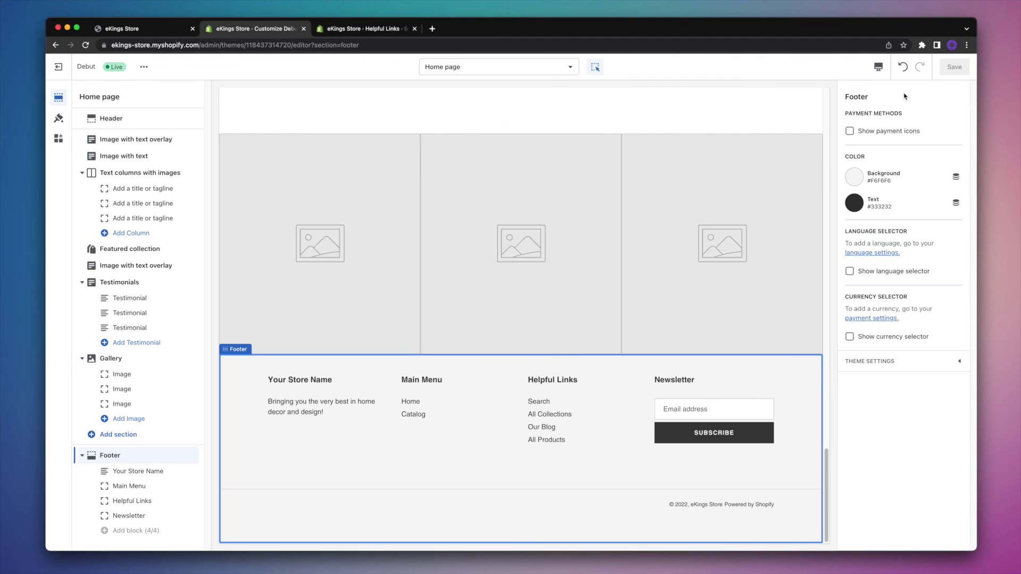
left_click(893, 132)
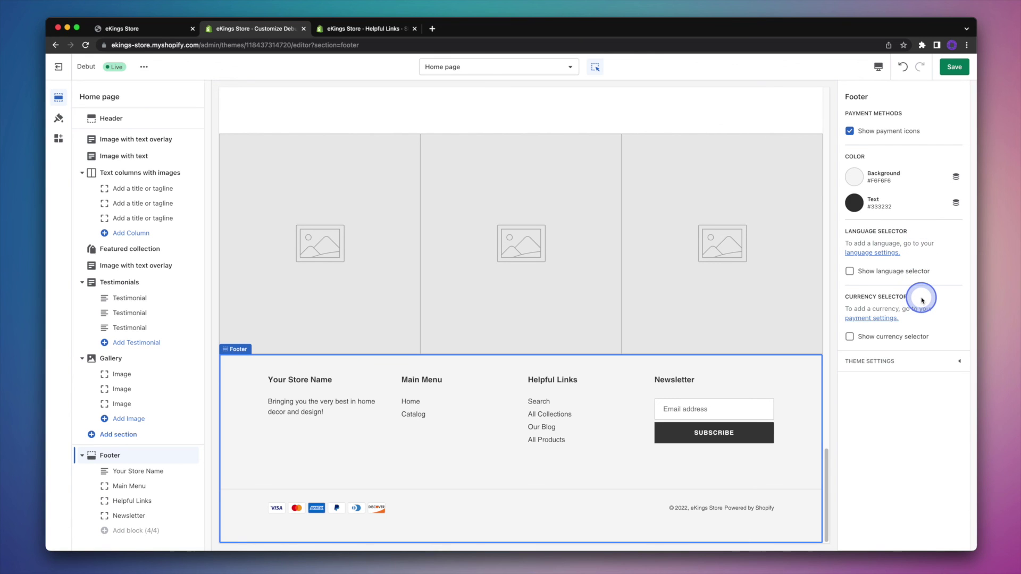
left_click(914, 340)
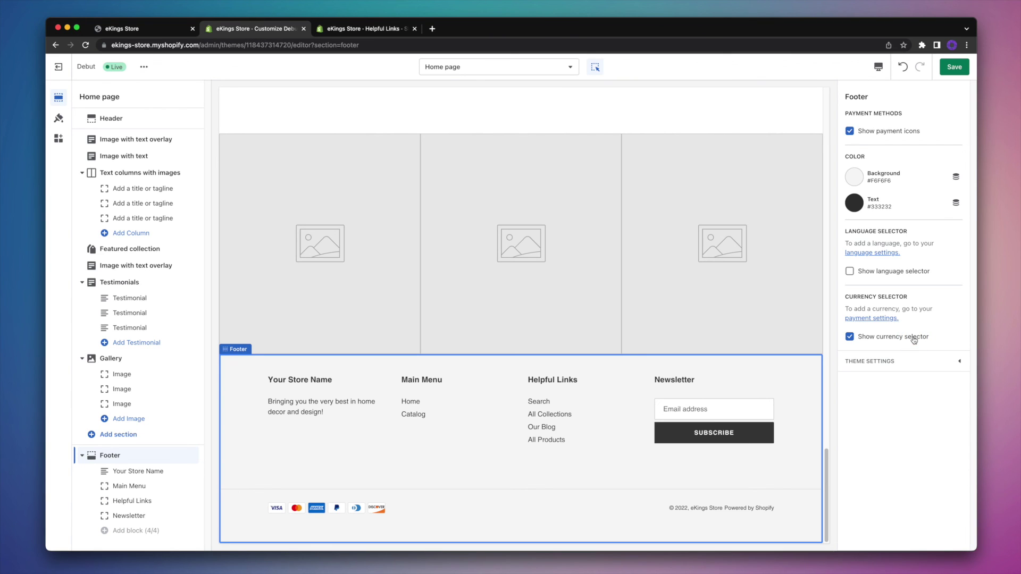
left_click(915, 338)
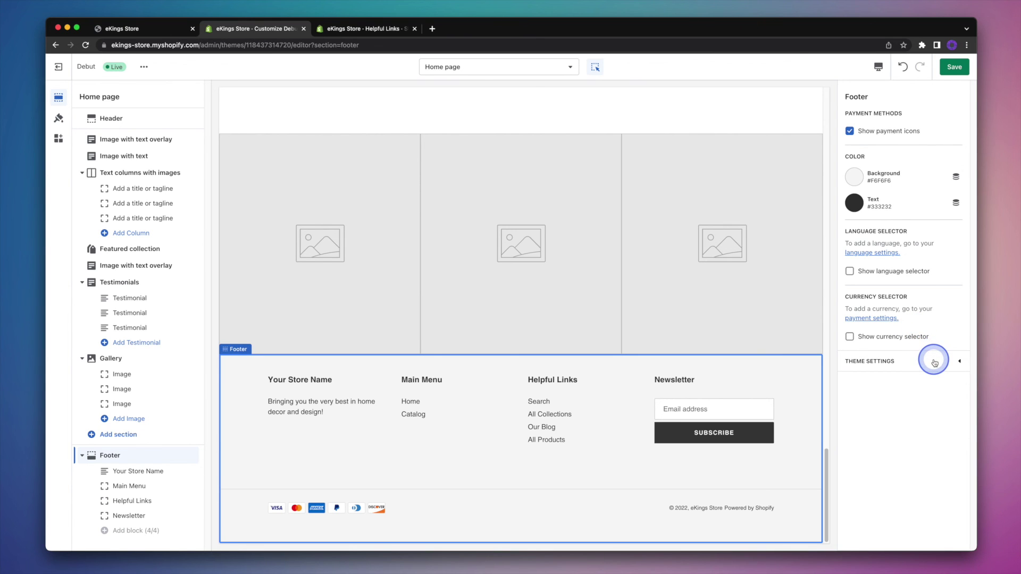
Paste the store's Twitter, Instagram and YouTube profile links into the social settings and save
left_click(934, 363)
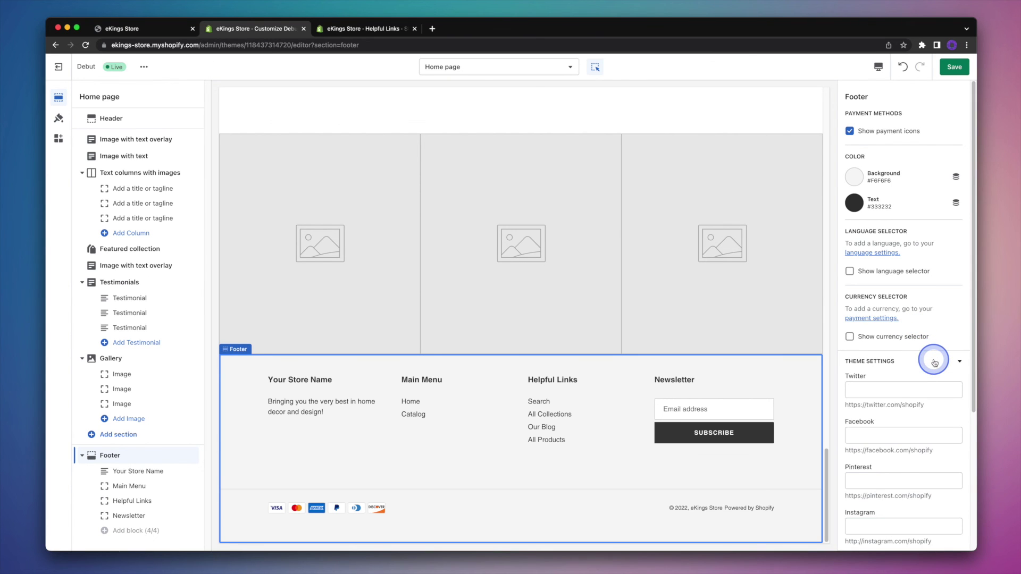
scroll(934, 362, "down", 4)
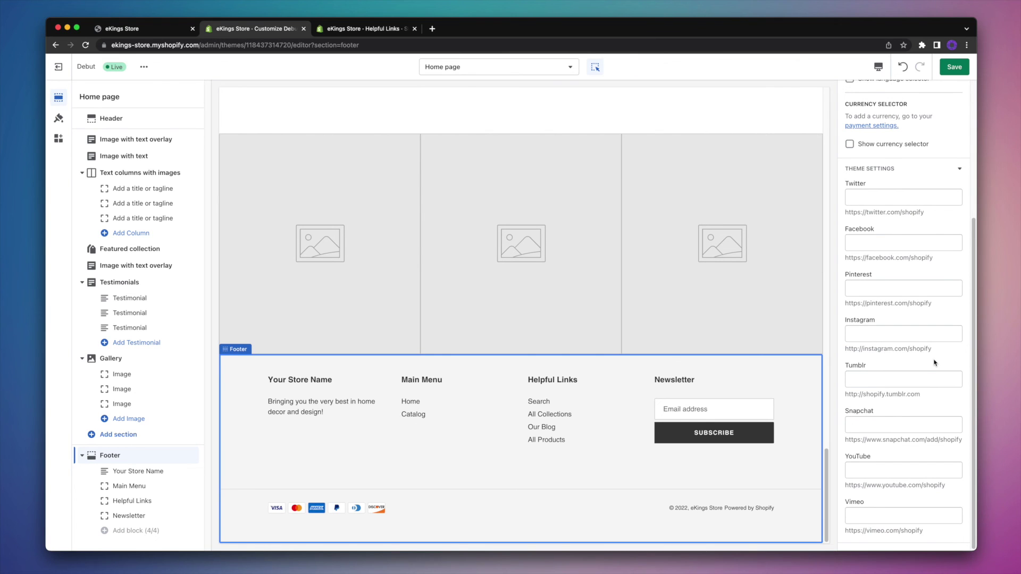
left_click(864, 197)
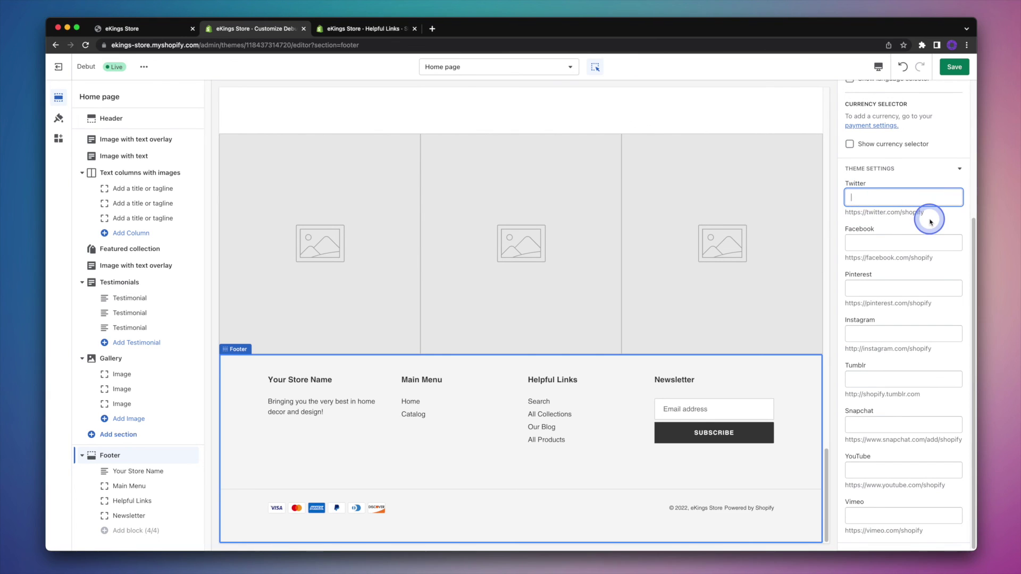
type("https://twitter.com/estorekings")
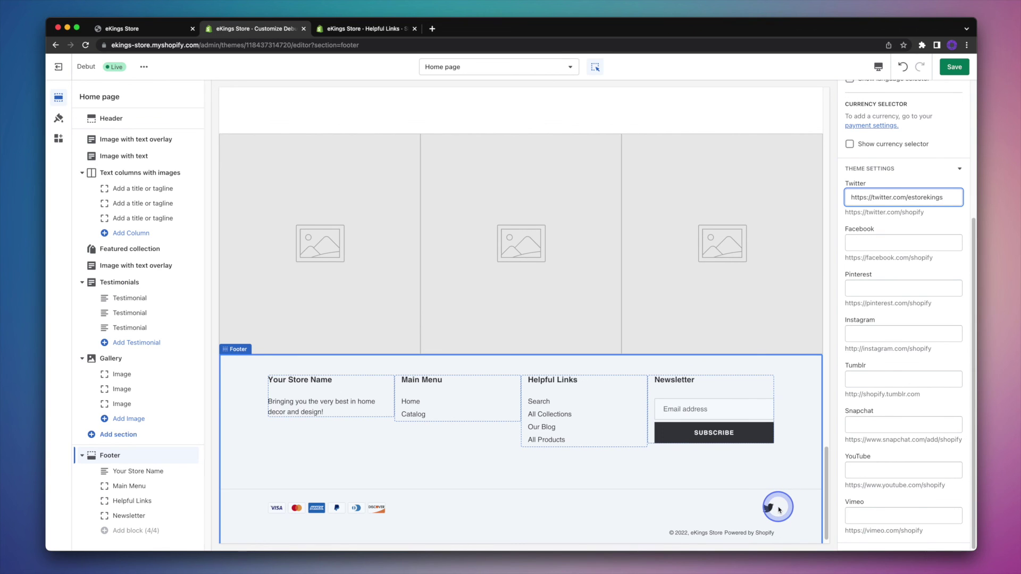
left_click(935, 333)
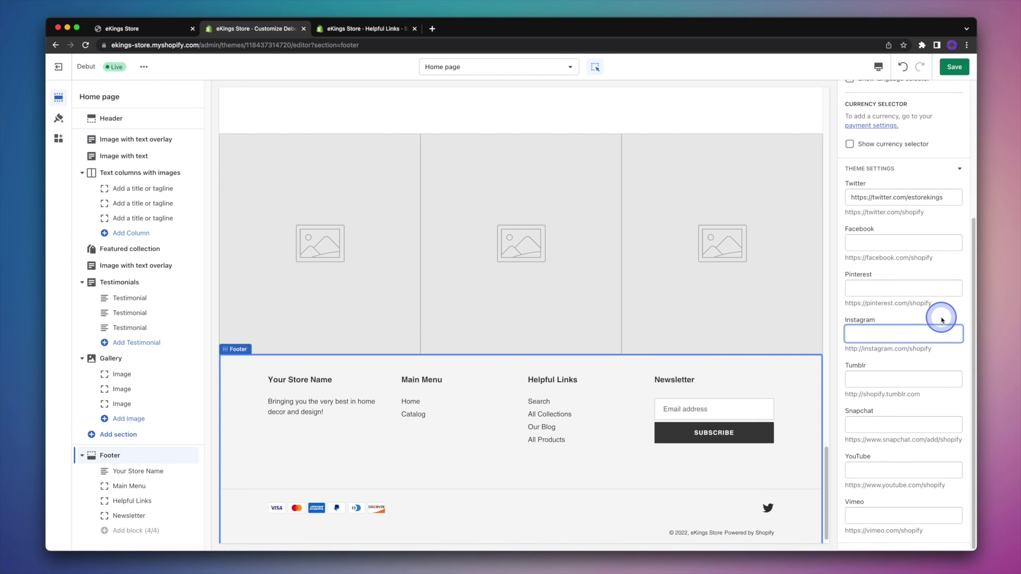
key("super+v")
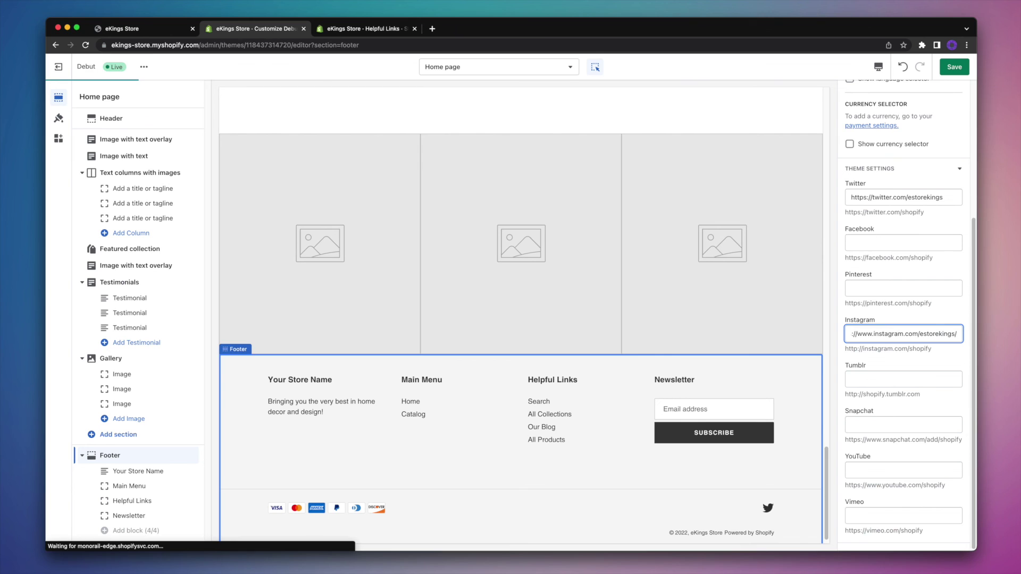
left_click(924, 467)
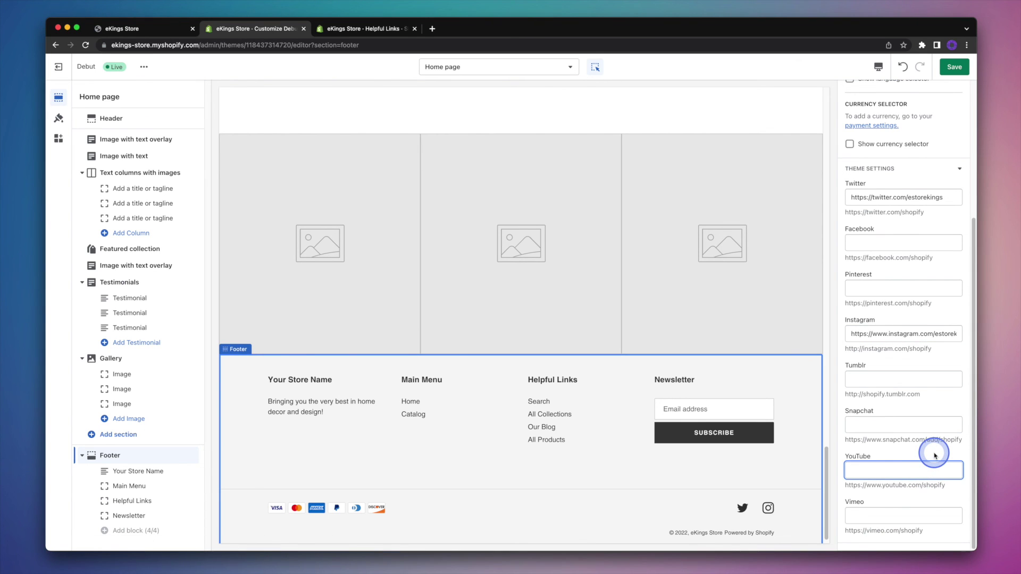
key("super+v")
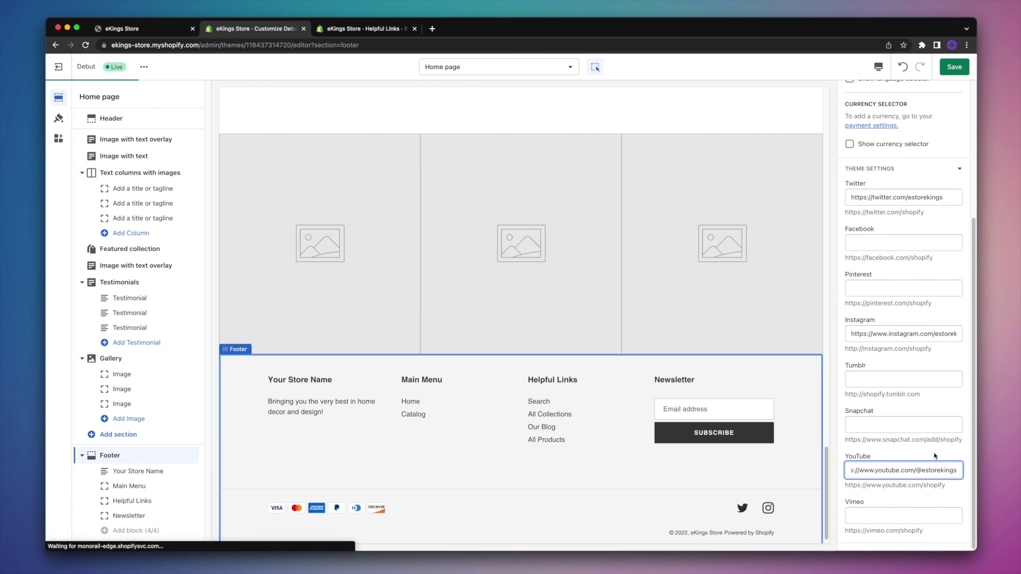
left_click(920, 410)
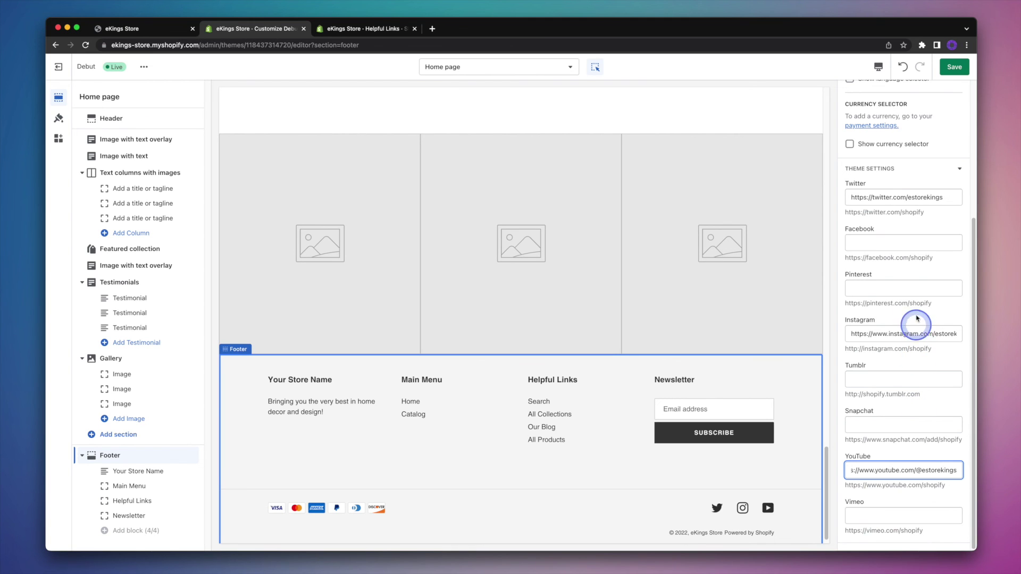
left_click(953, 71)
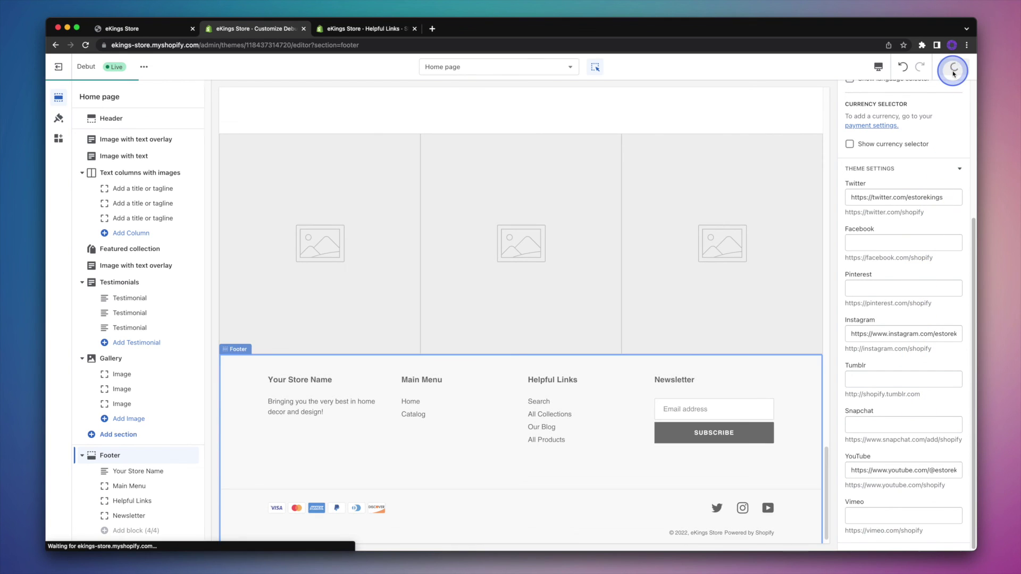
Reload the live storefront to check the new payment and social icons
left_click(136, 33)
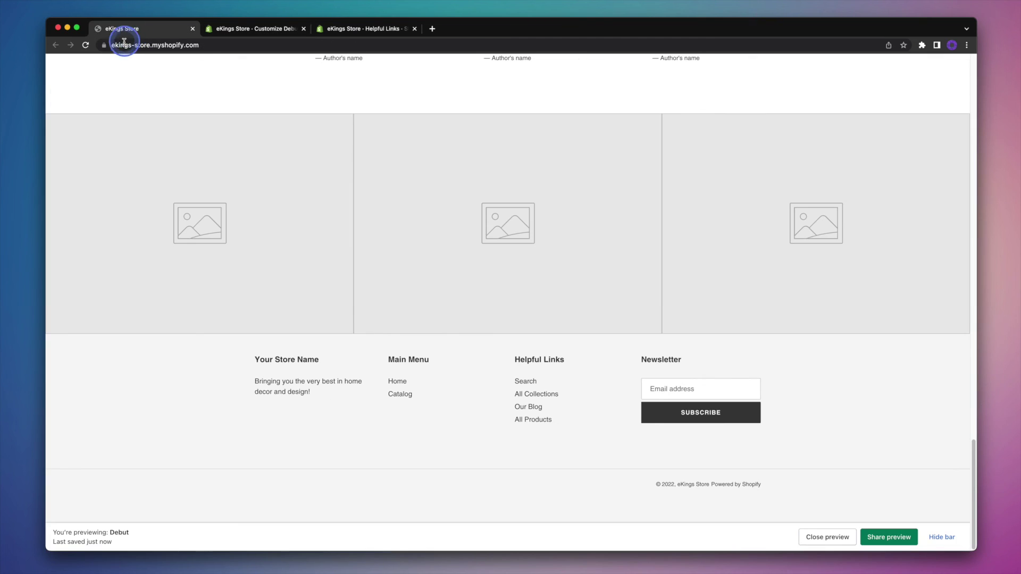
left_click(87, 45)
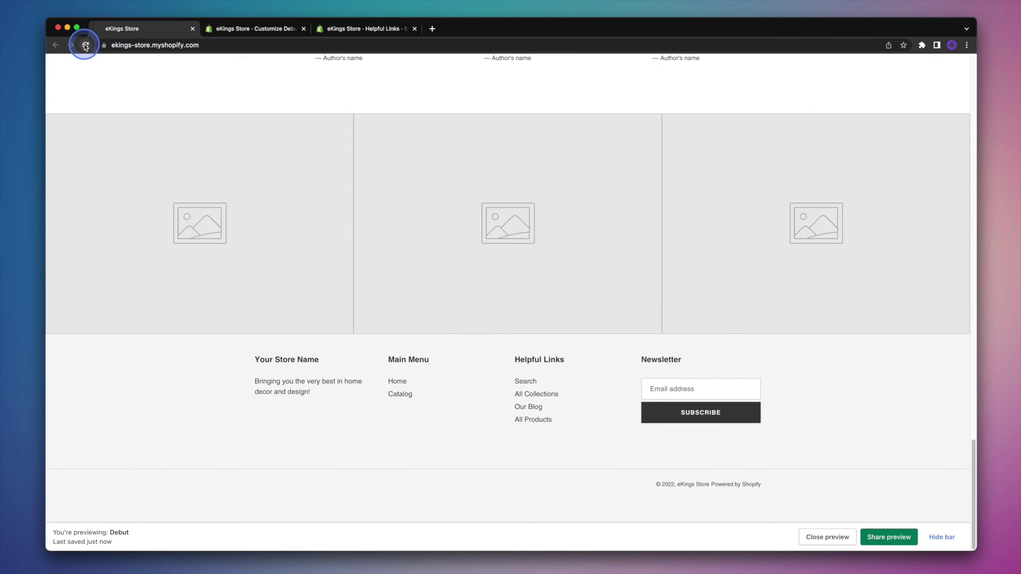